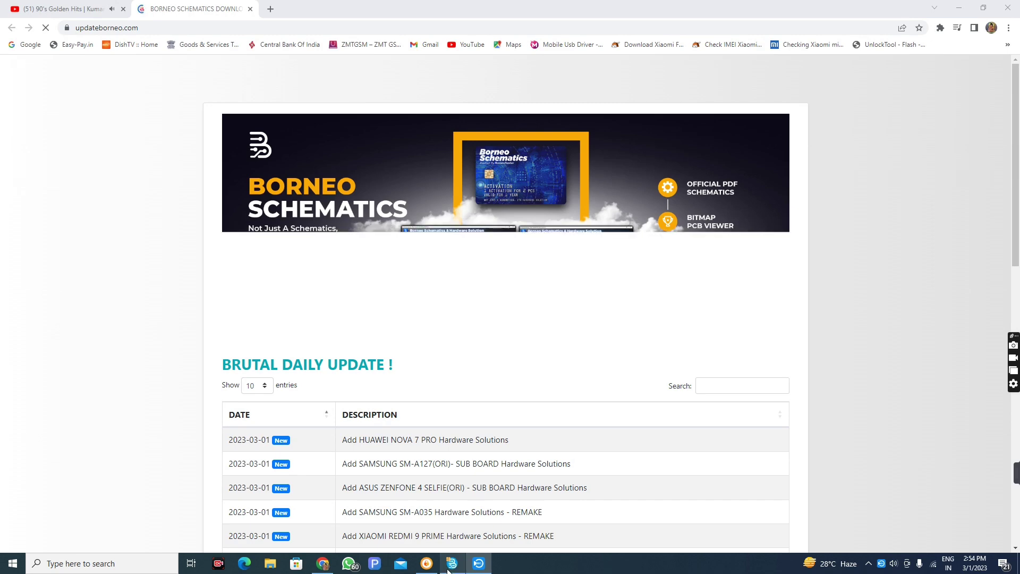
Open the Google Drive alternative link for the old-version Borneoschematic v.4.29 Patch Dec (13.12) setup on updateborneo.com
click(452, 564)
click(451, 566)
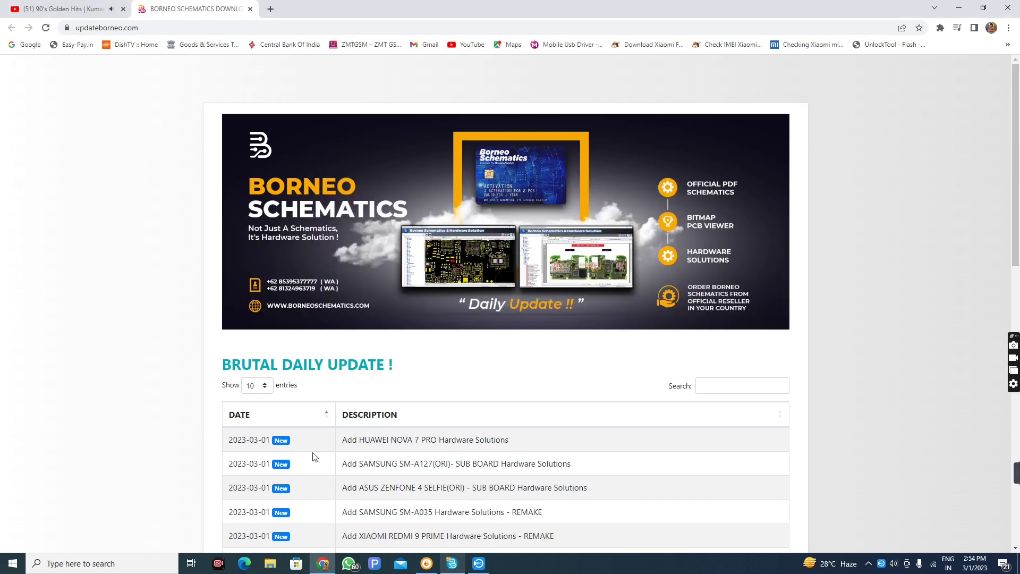
scroll(314, 361, down, 8)
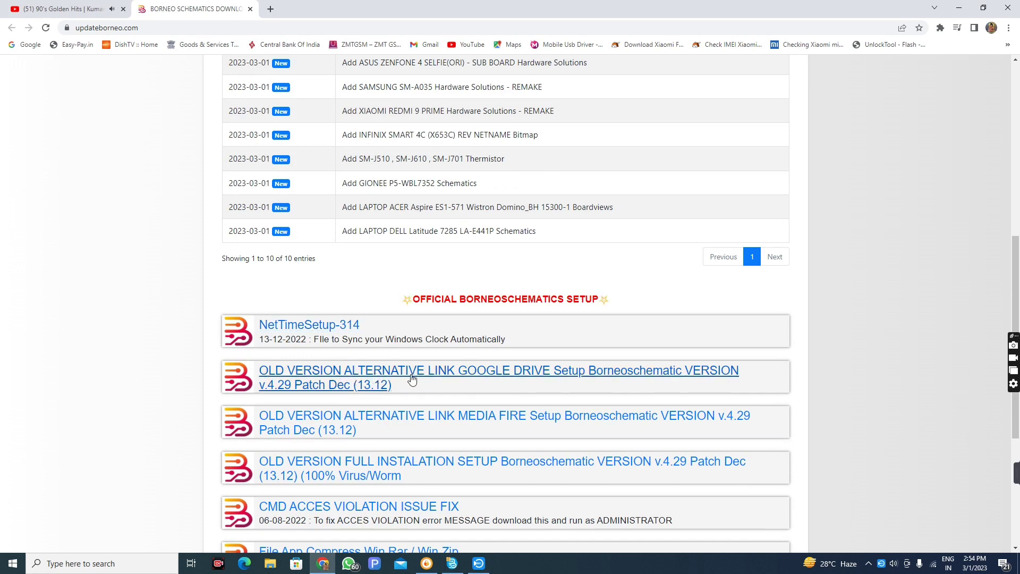
click(642, 378)
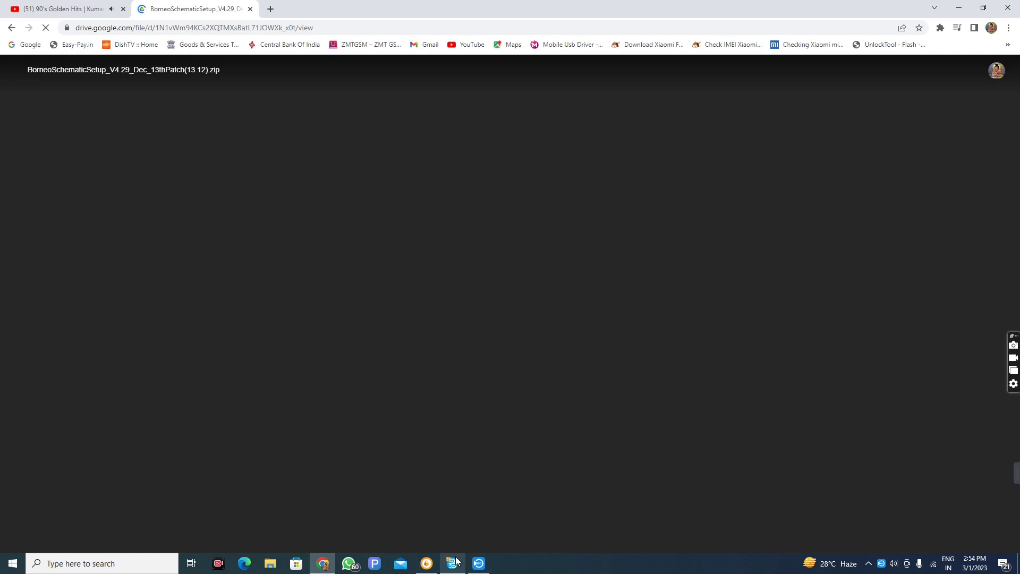
Download BorneoSchematicSetup_V4.29_Dec_13thPatch(13.12).zip from Google Drive without a virus scan, and close the browser window
click(453, 564)
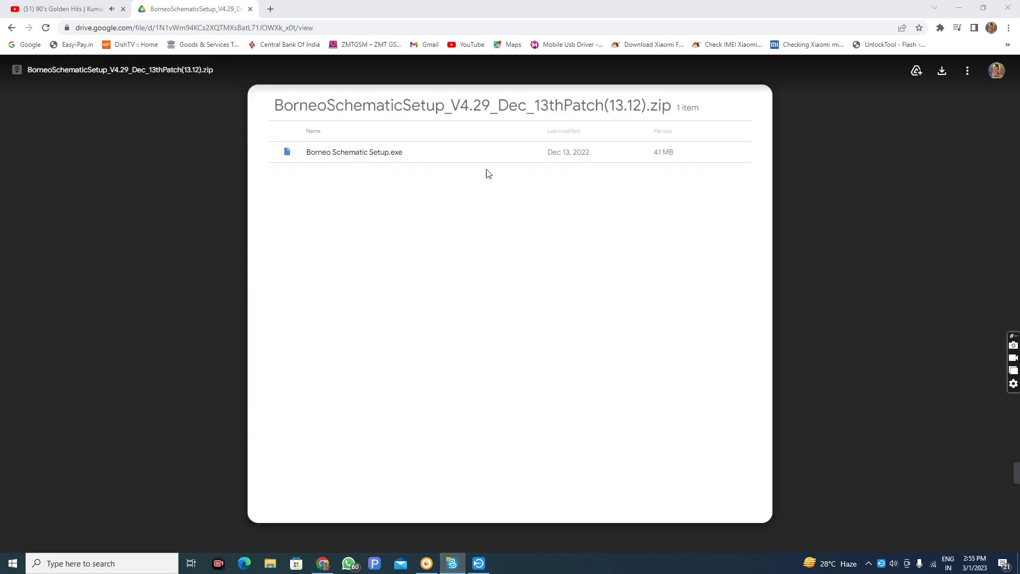
click(947, 76)
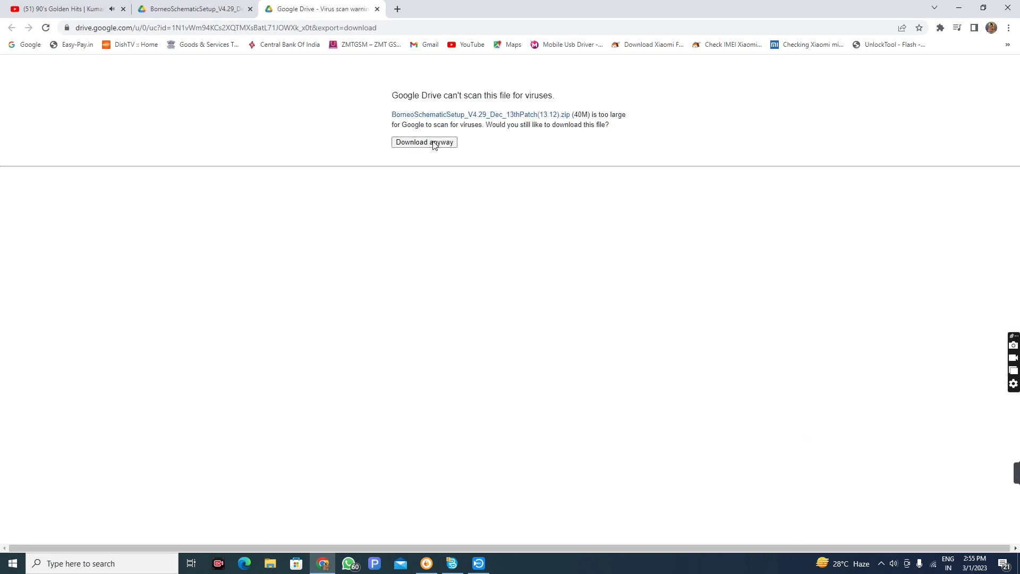
click(433, 144)
click(515, 330)
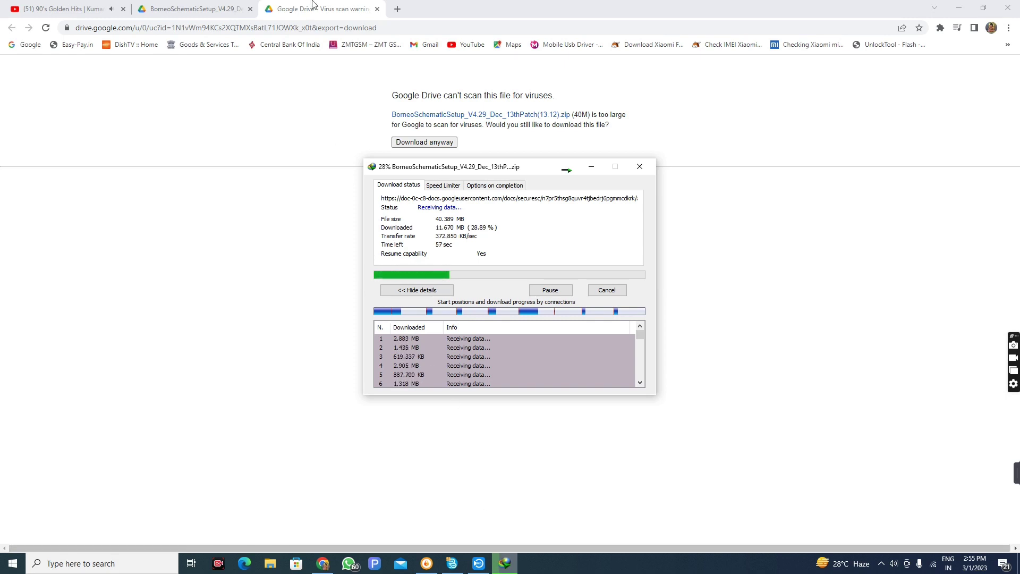
right_click(508, 3)
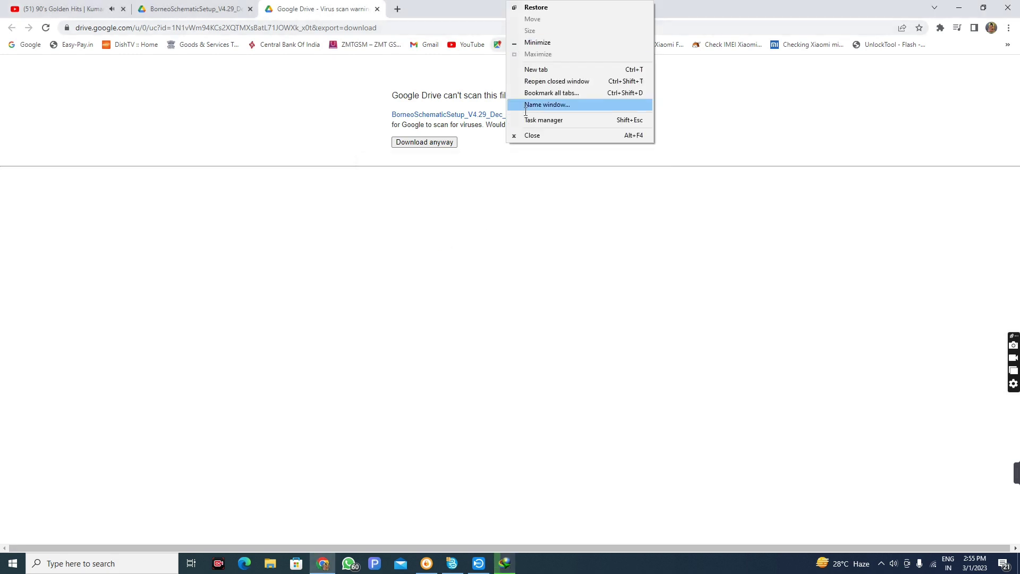
click(526, 135)
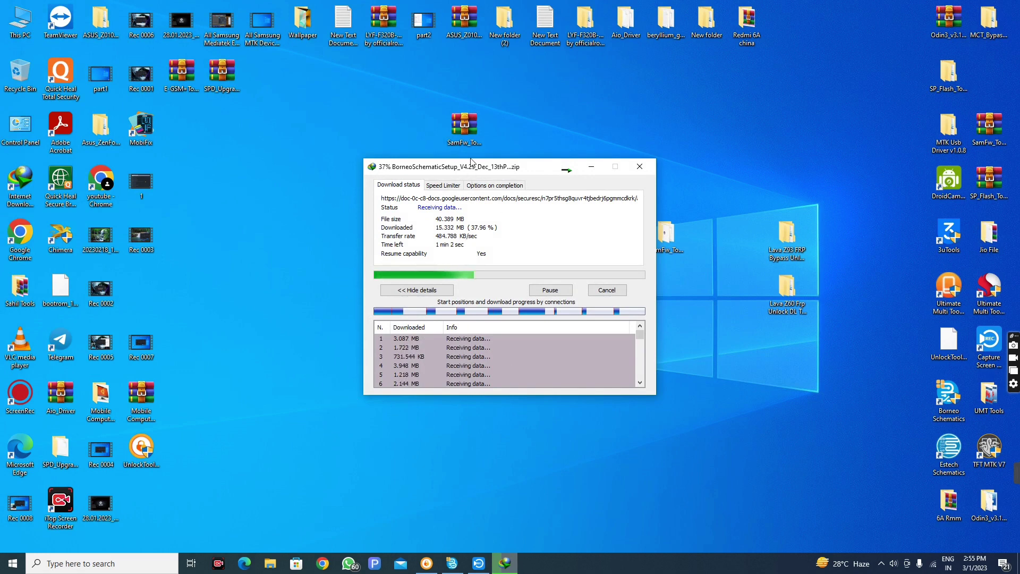
click(453, 565)
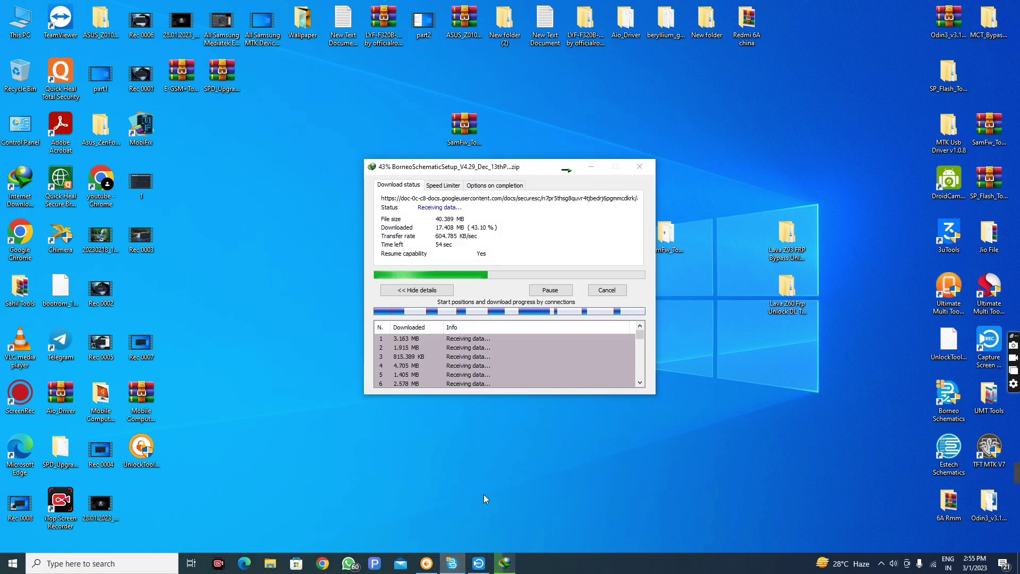
right_click(484, 345)
click(512, 377)
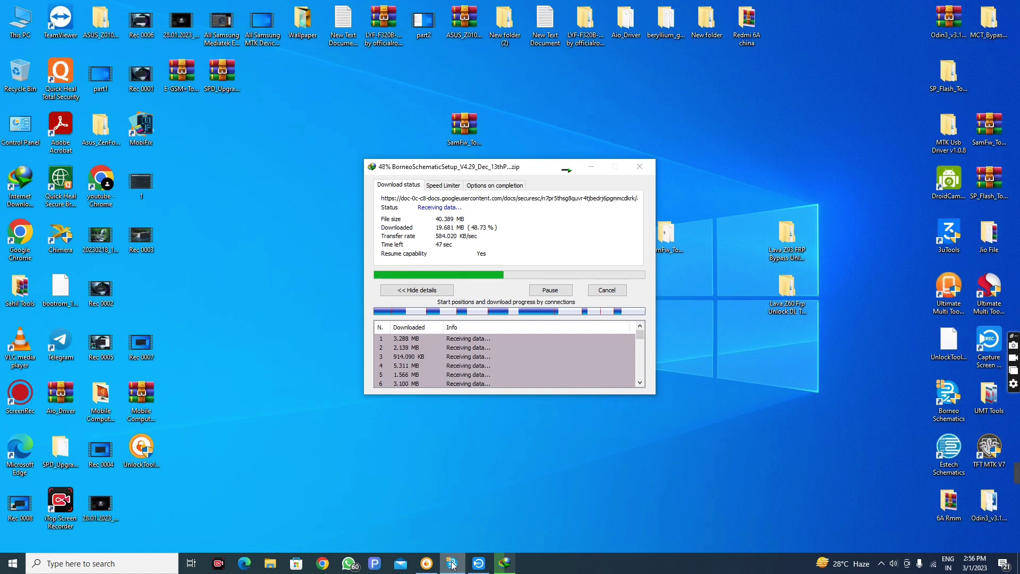
right_click(462, 507)
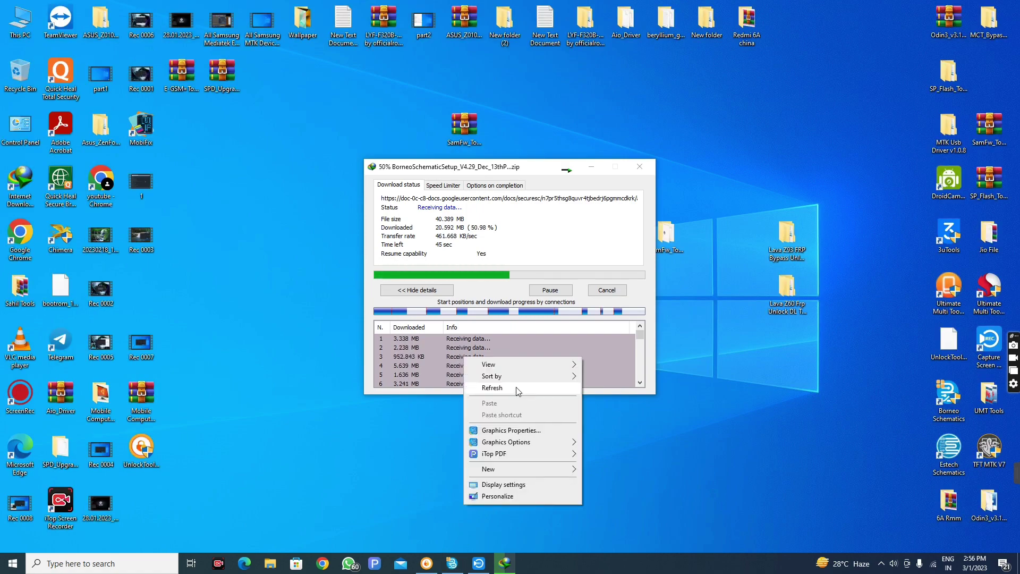
click(516, 387)
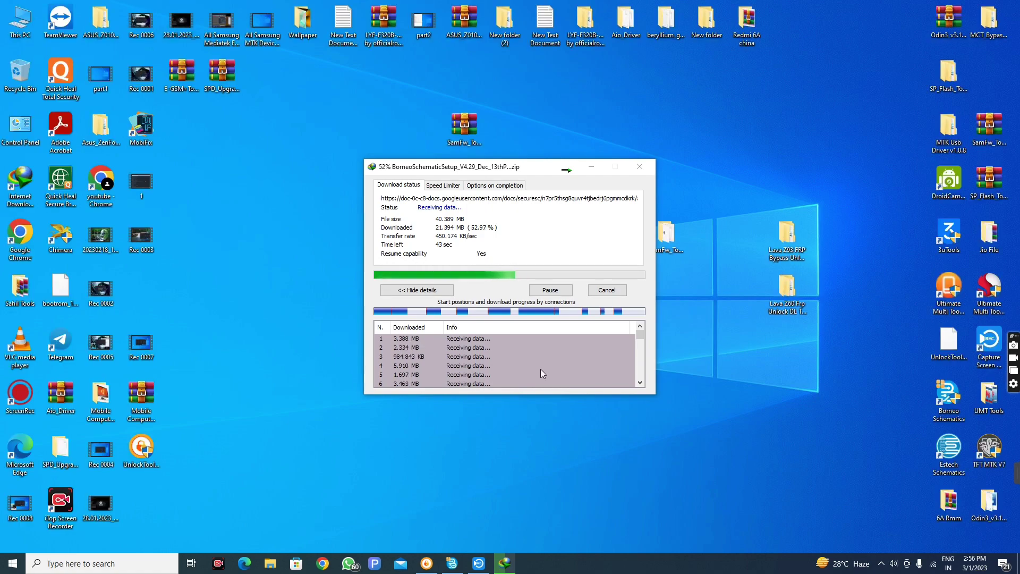
right_click(511, 321)
click(558, 351)
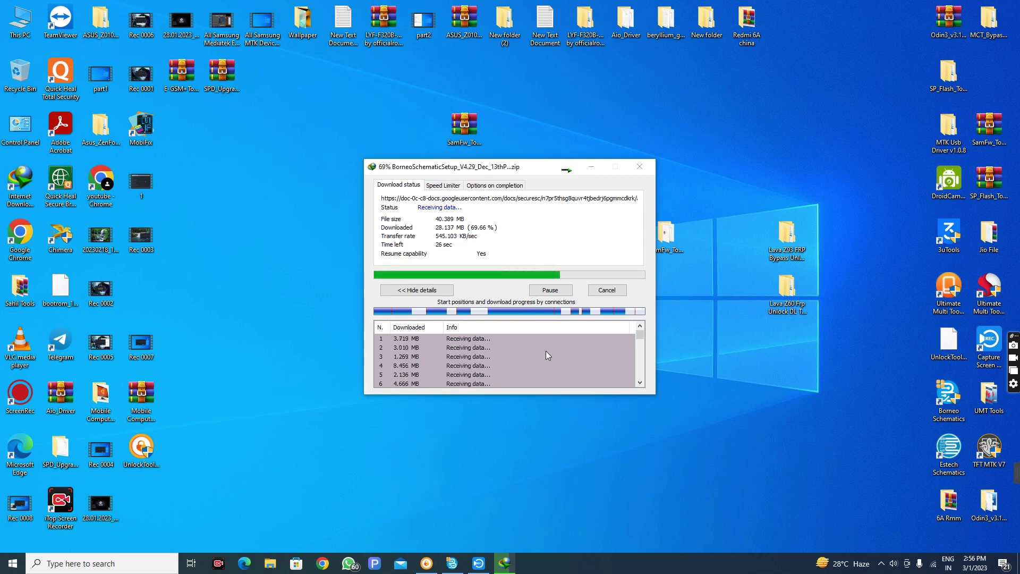
right_click(309, 227)
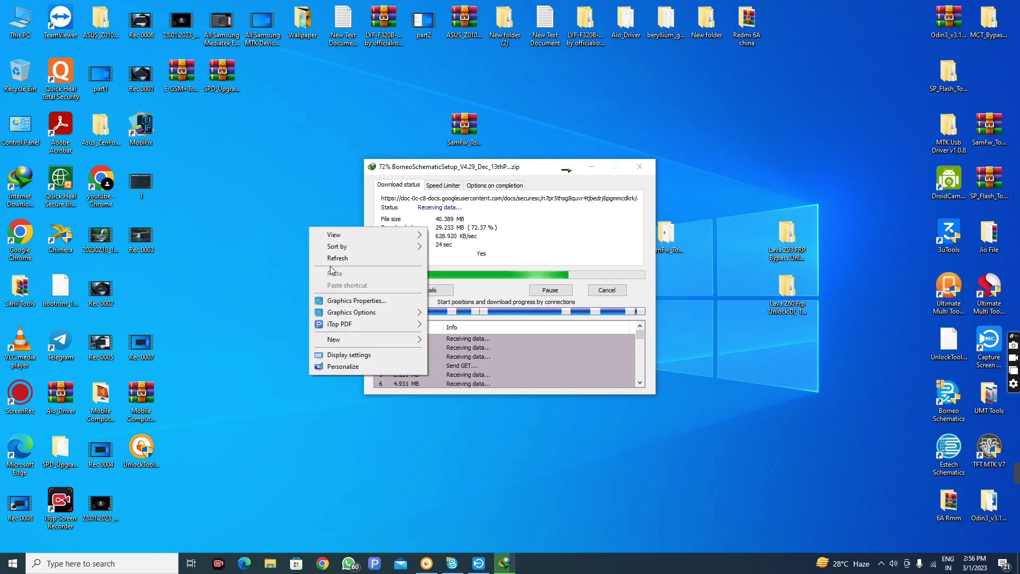
click(334, 259)
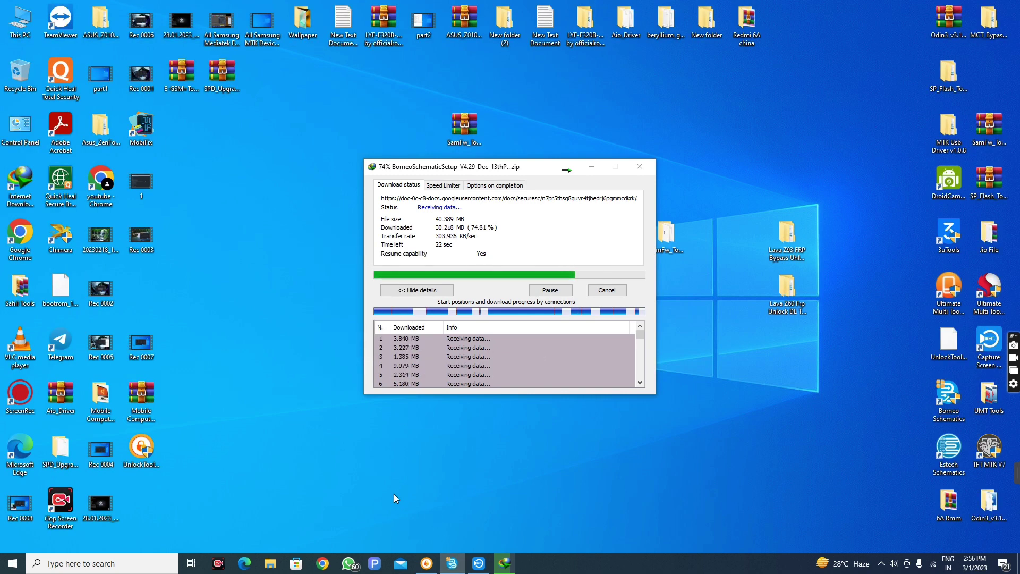
right_click(267, 427)
click(291, 312)
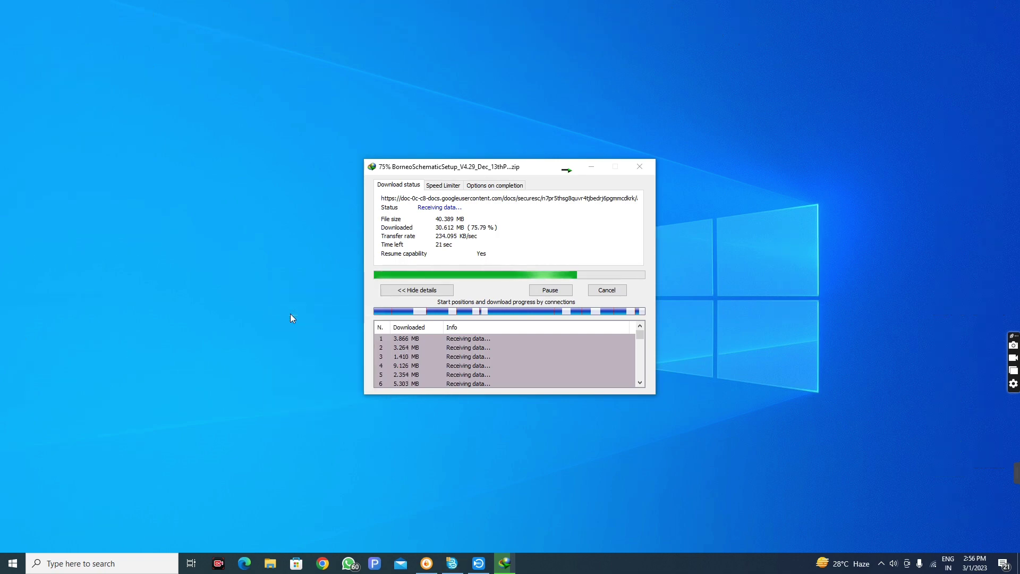
right_click(286, 321)
click(326, 356)
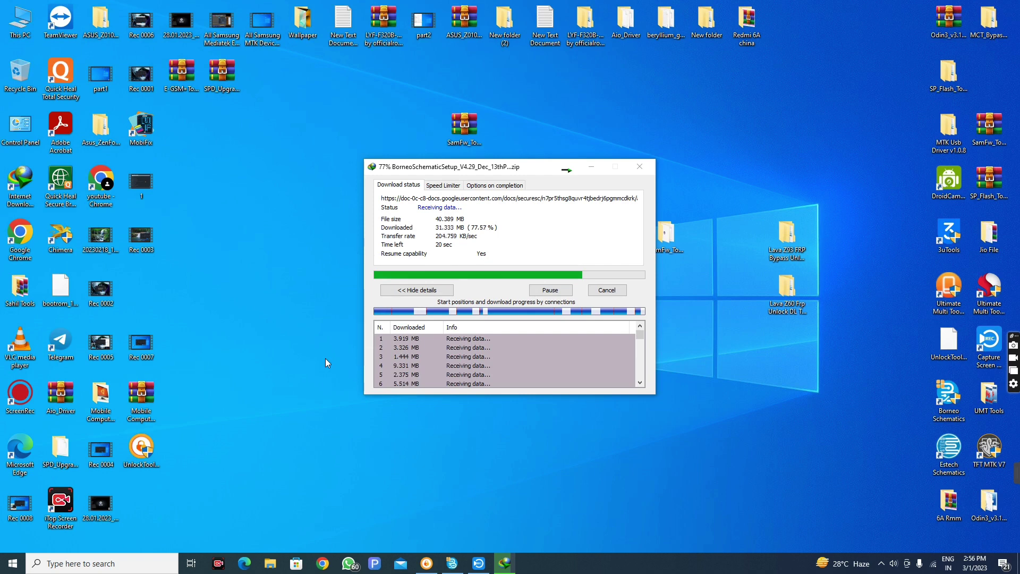
right_click(279, 340)
click(297, 369)
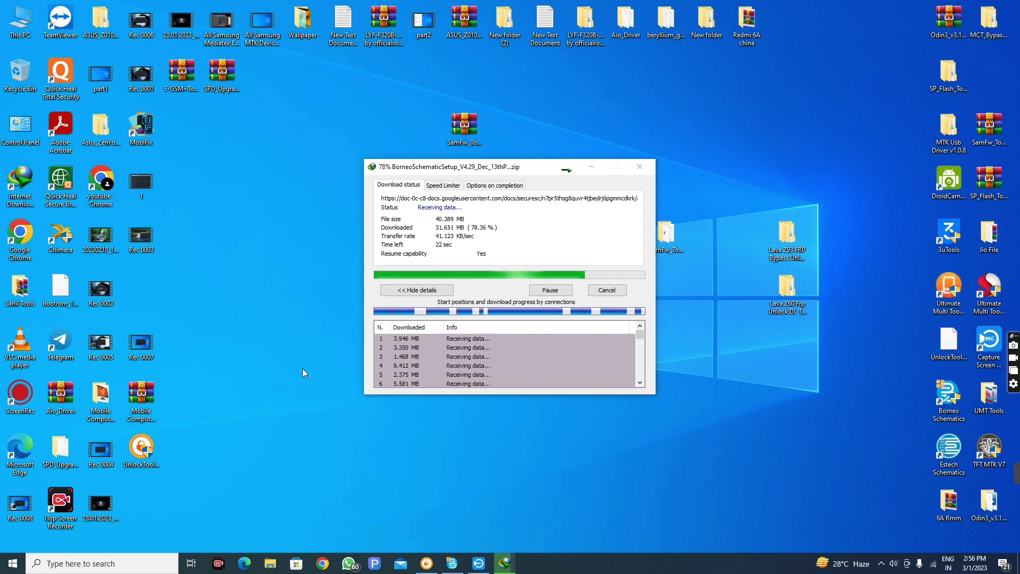
right_click(277, 384)
click(310, 415)
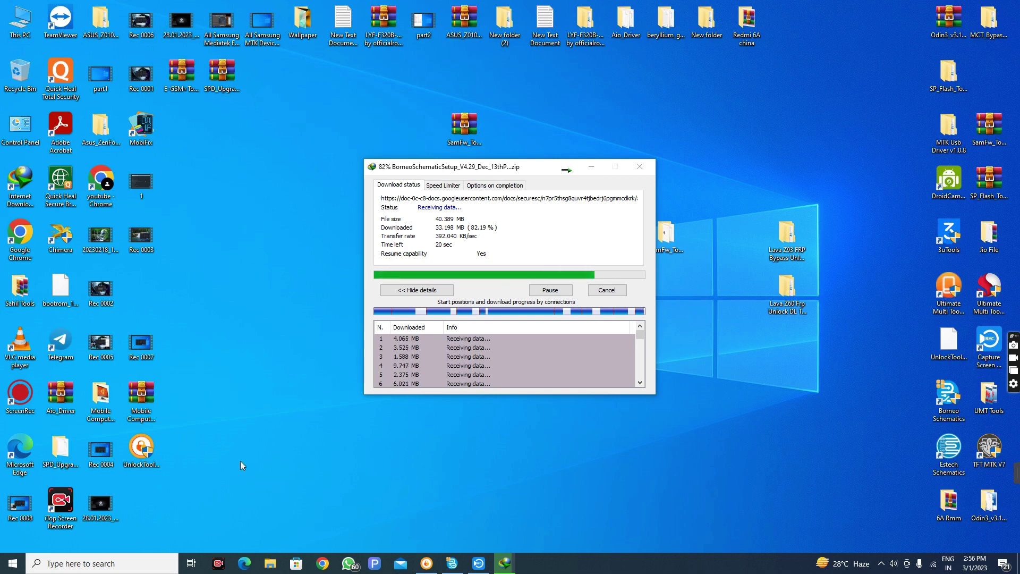
right_click(228, 403)
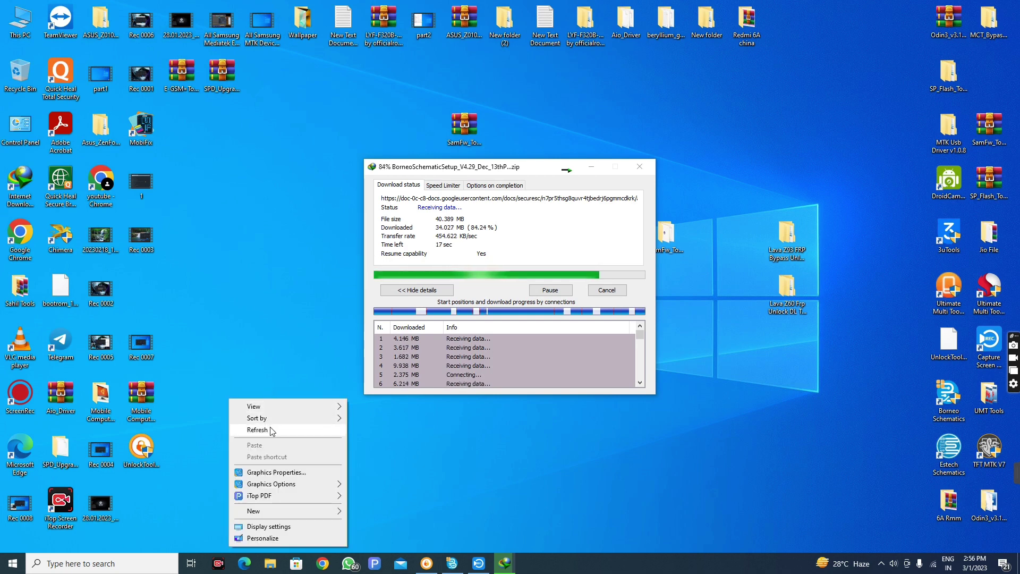
click(270, 429)
right_click(257, 418)
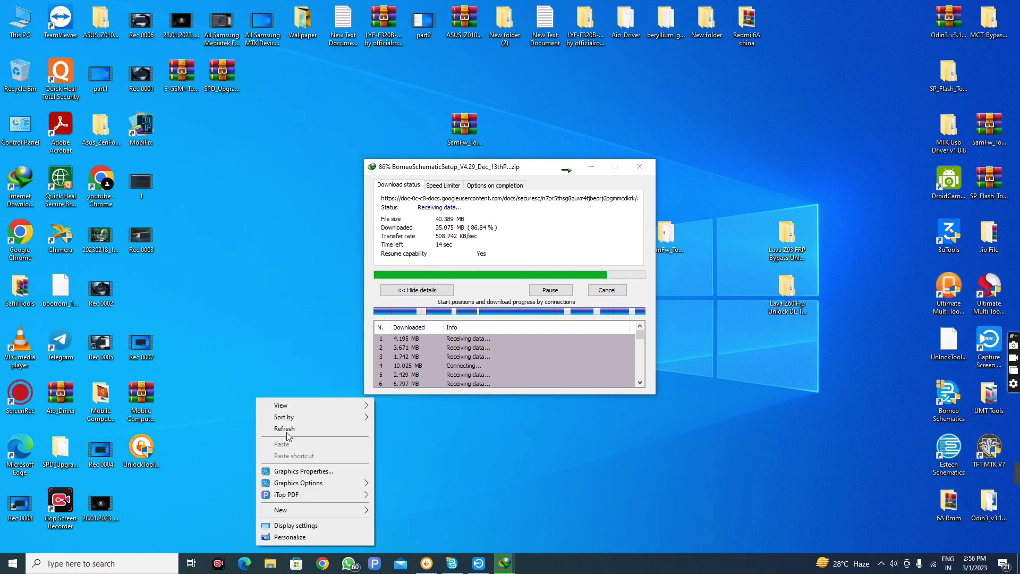
click(294, 430)
right_click(285, 368)
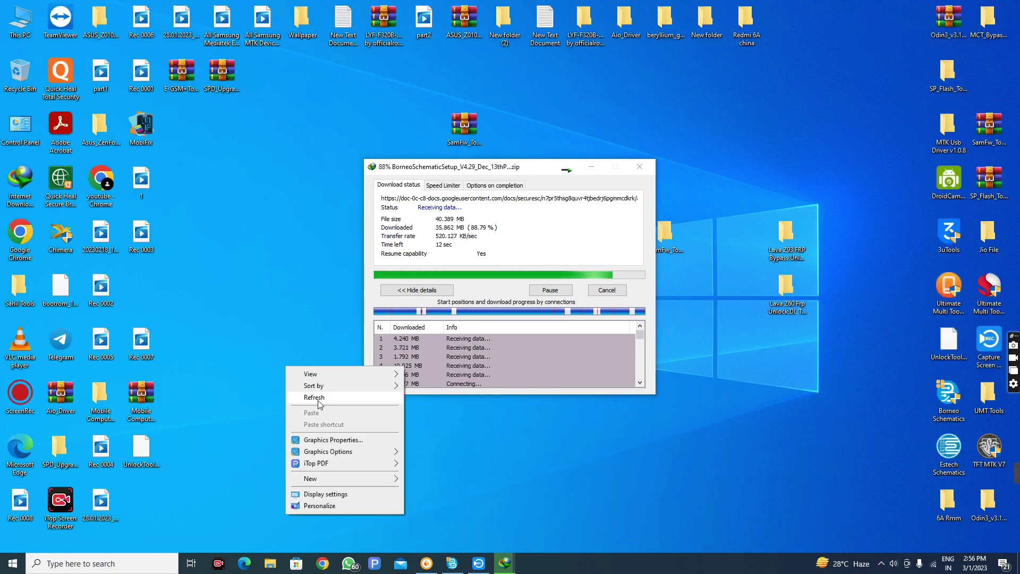
click(317, 400)
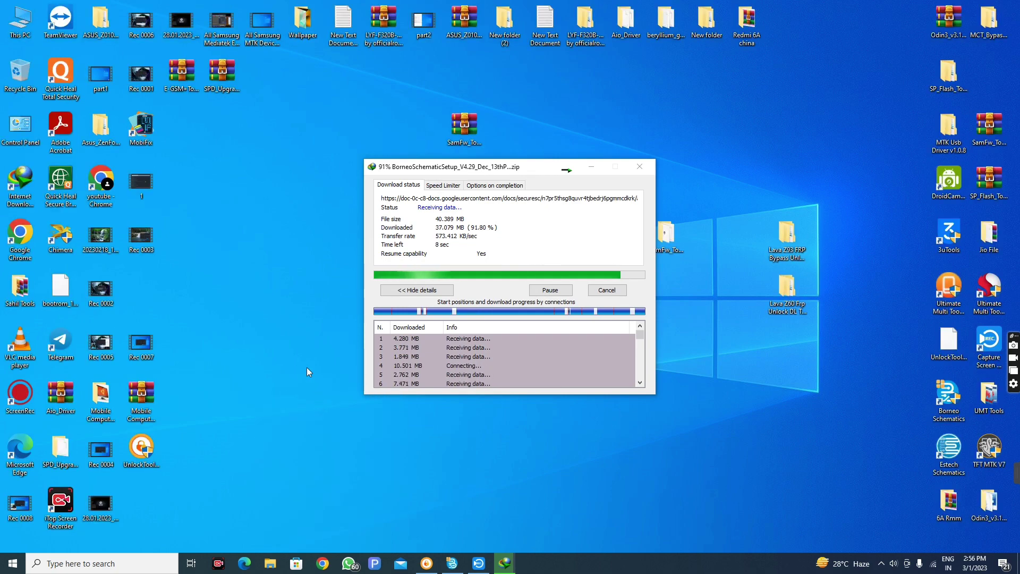
right_click(307, 367)
click(328, 400)
right_click(281, 347)
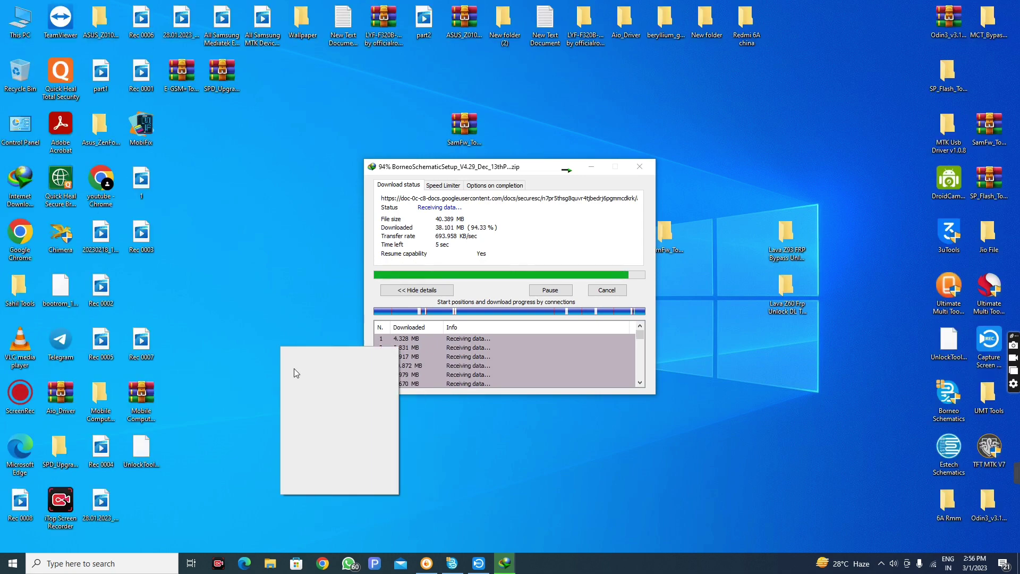
click(302, 378)
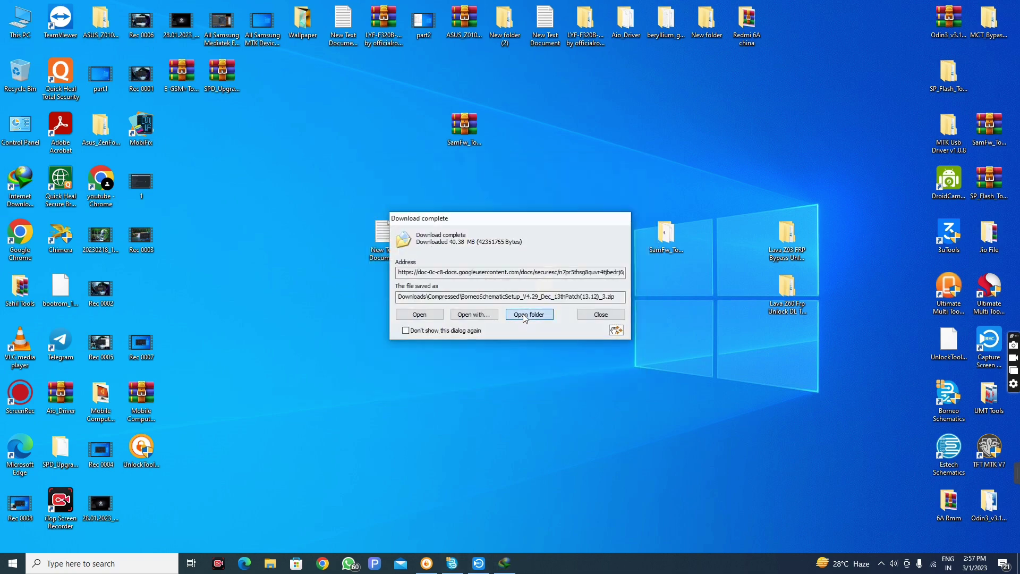
Open the folder containing the downloaded setup archive and move its window toward the middle of the desktop
click(523, 314)
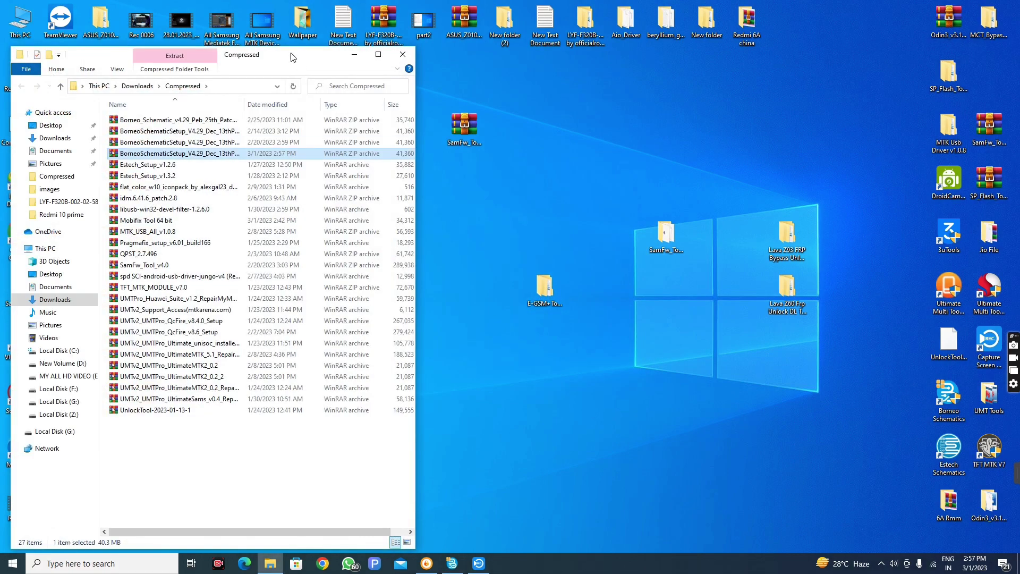
drag(307, 63, 645, 99)
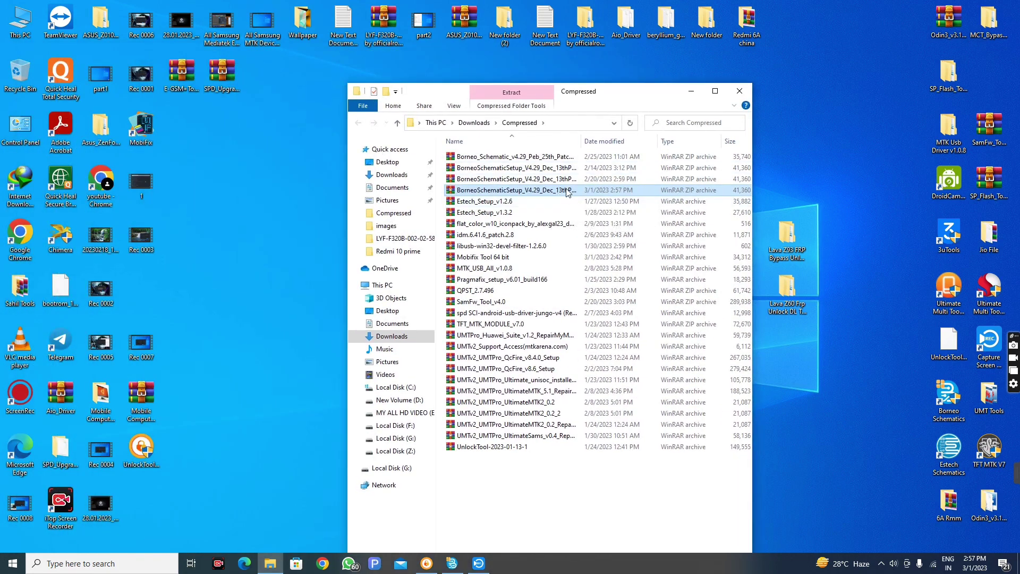
Open the Control Panel's list of installed programs for uninstalling or changing a program
click(20, 133)
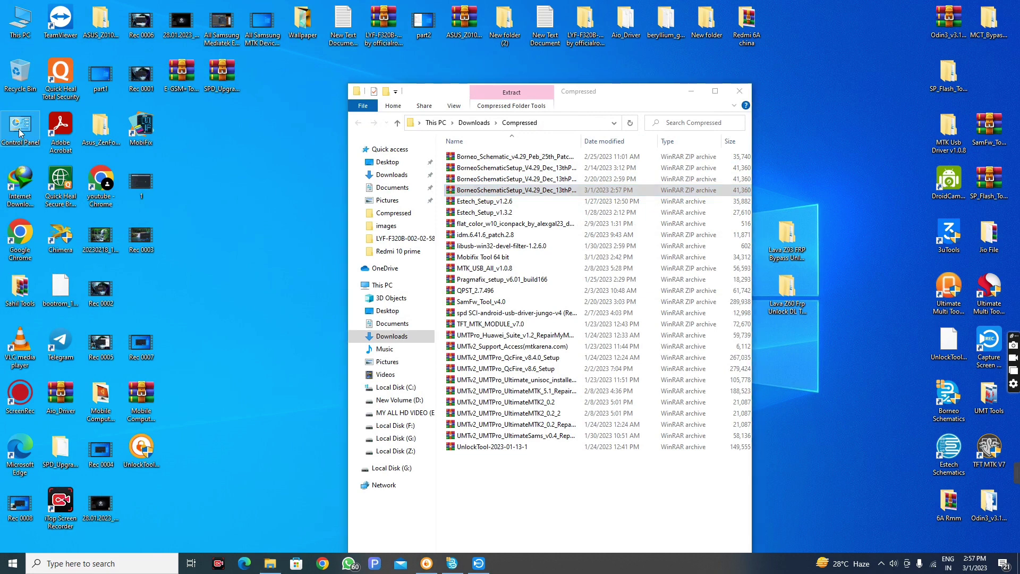
double_click(19, 128)
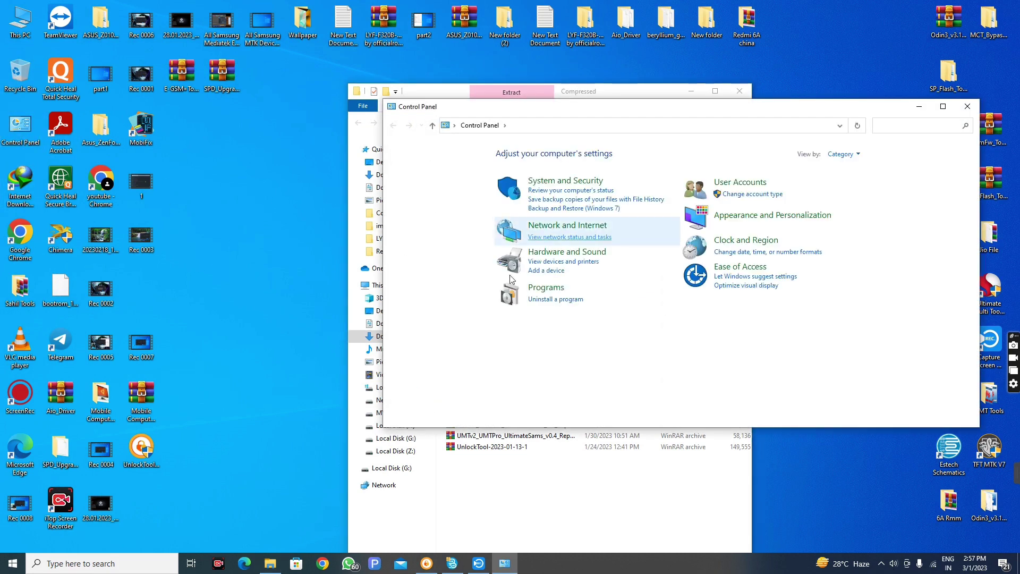
click(556, 290)
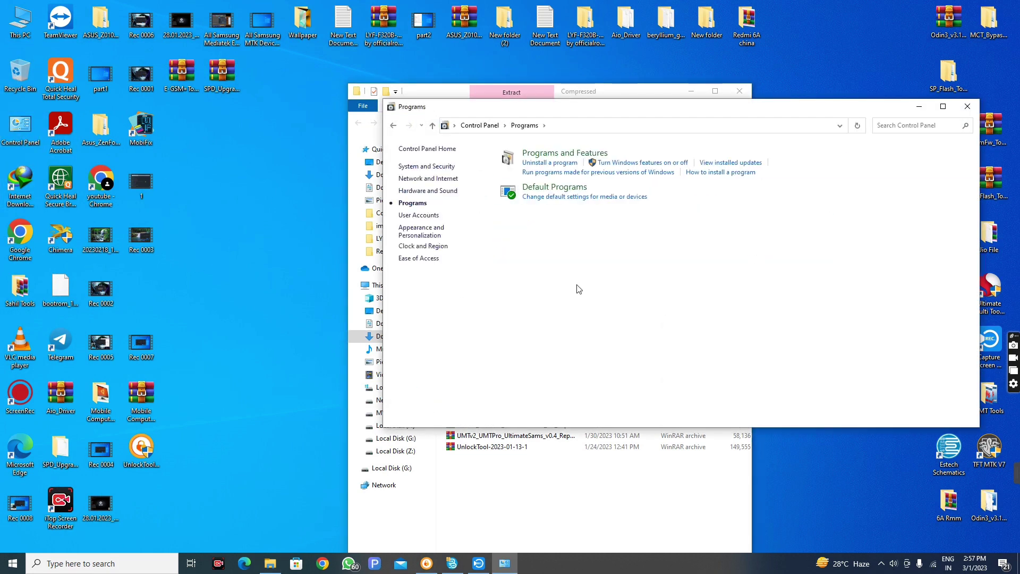
click(557, 164)
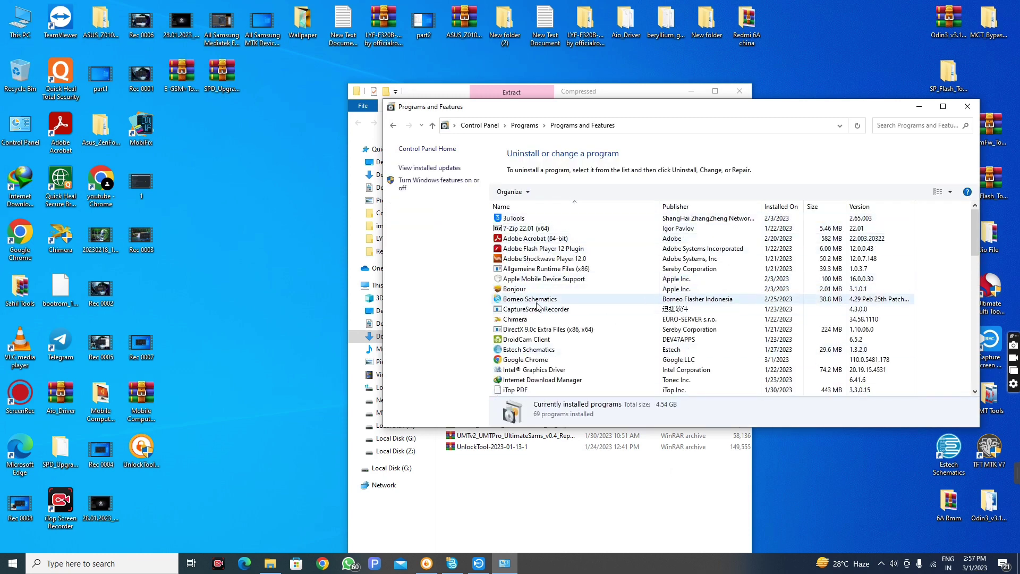
Uninstall Borneo Schematics from the computer and dismiss the uninstaller's completion message
click(525, 299)
right_click(552, 300)
click(577, 304)
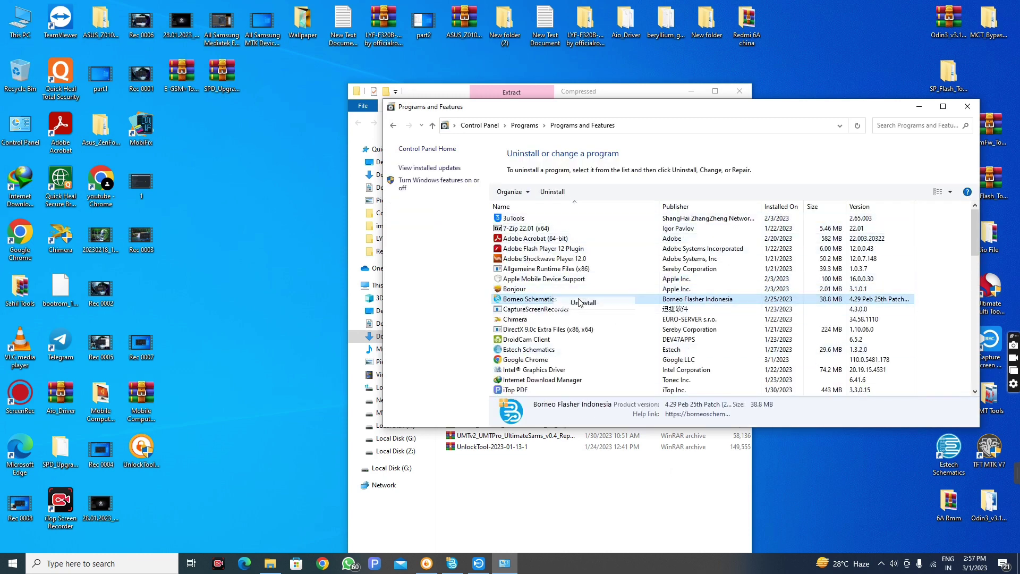
click(476, 362)
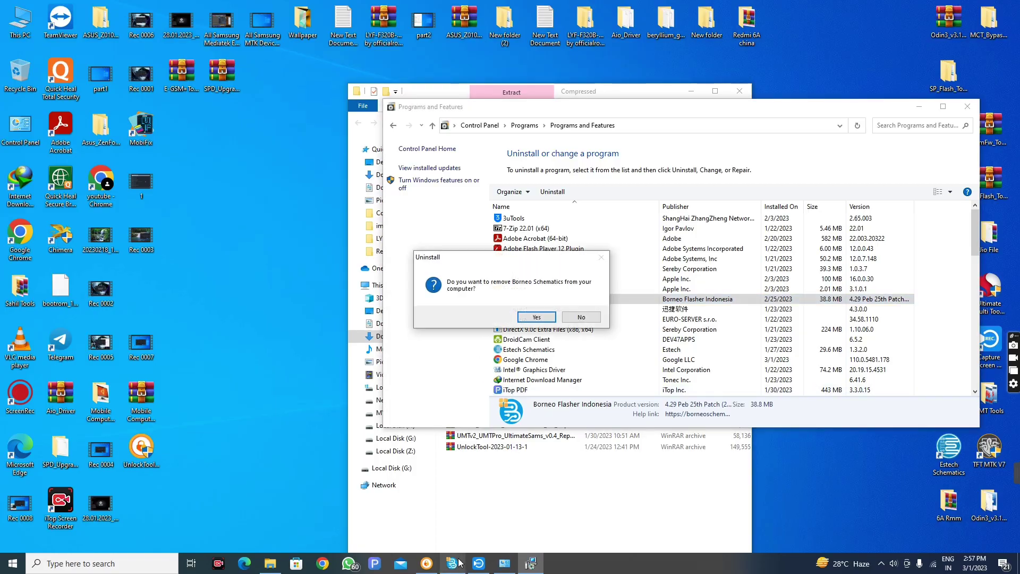
click(530, 316)
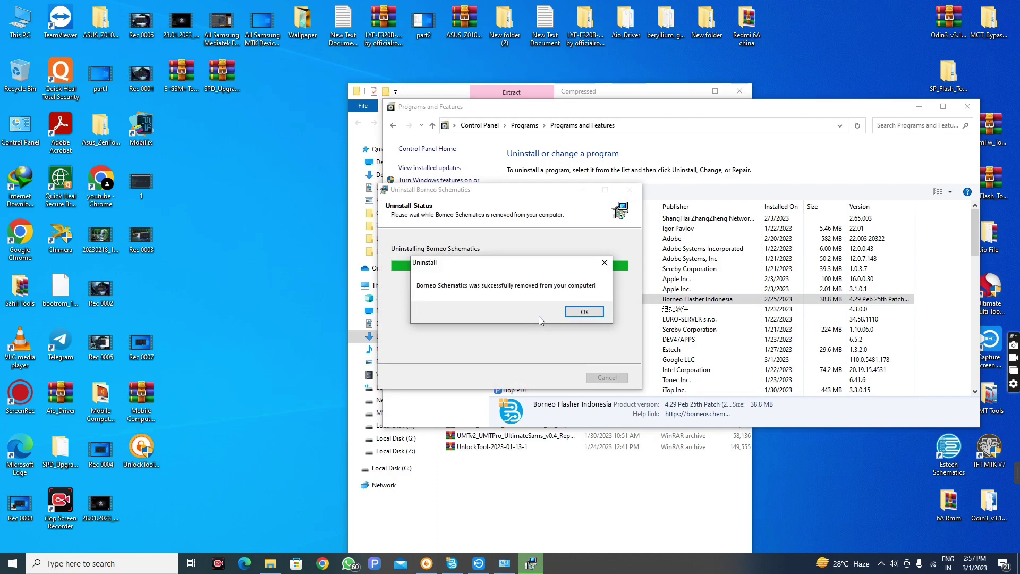
click(584, 312)
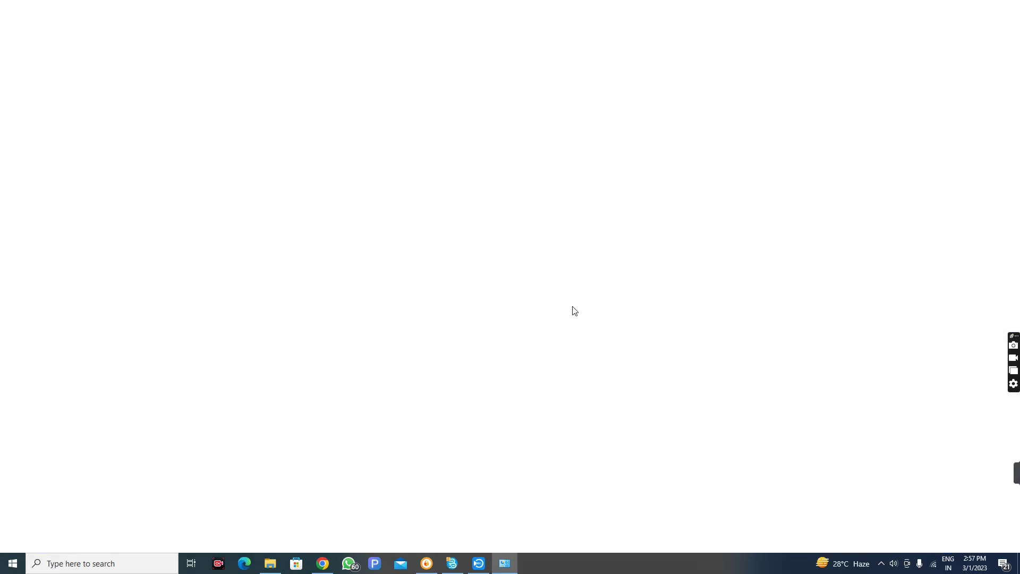
Close the blank full-screen window, refresh the installed programs list, and close the Programs and Features window
click(1009, 8)
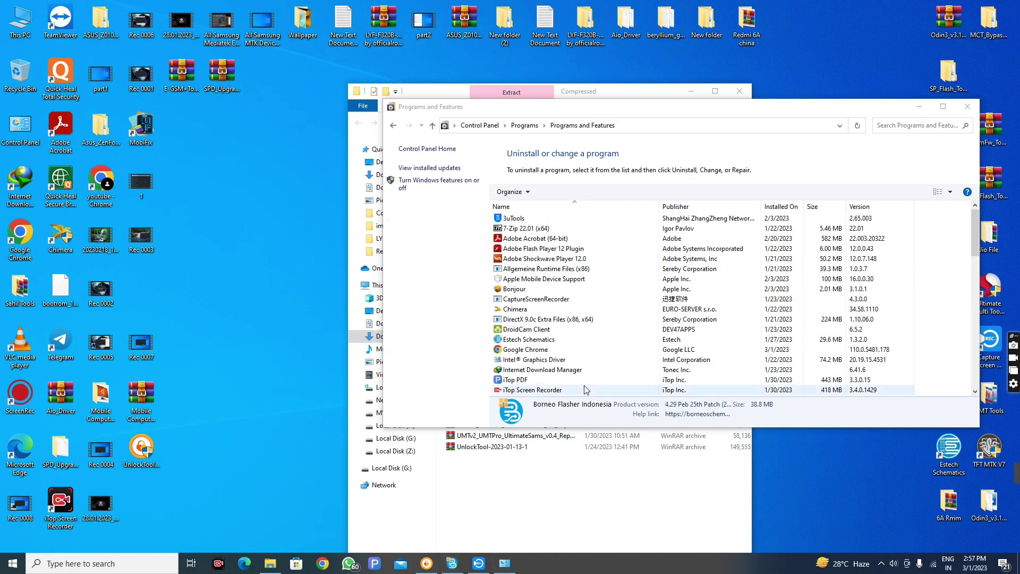
right_click(635, 340)
click(666, 387)
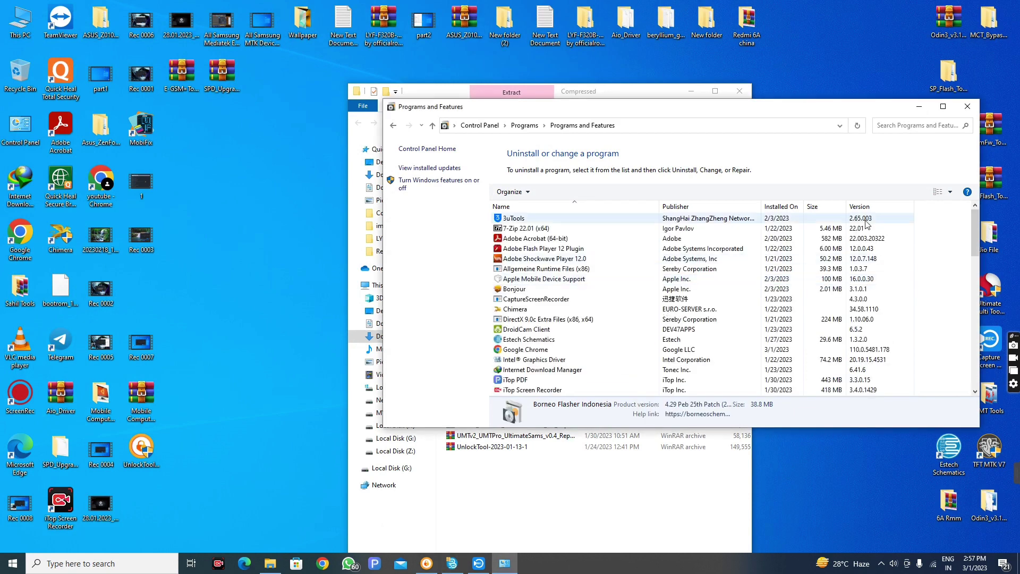
click(968, 107)
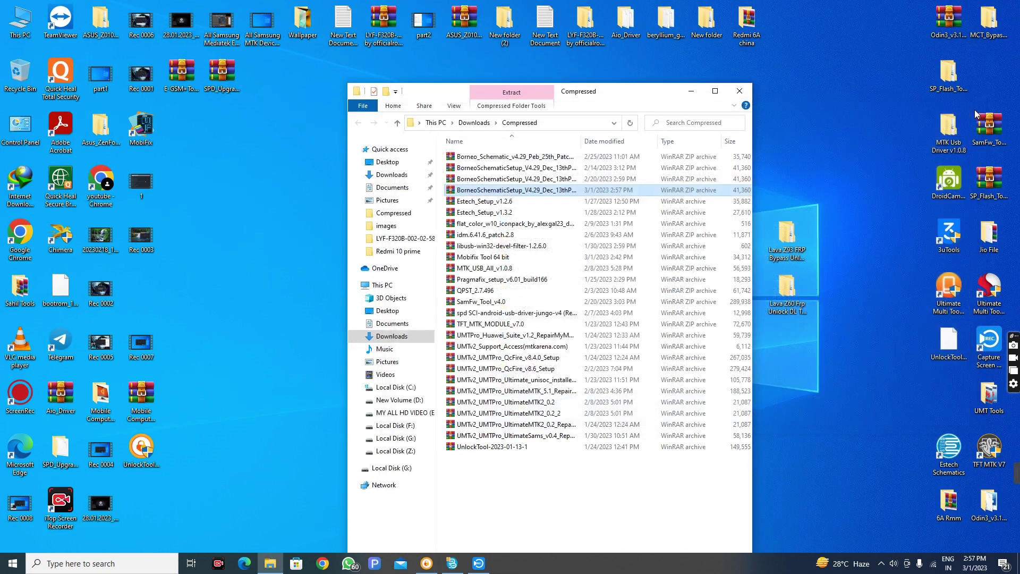
Open Local Disk (C:) and try to delete the Borneoschematic folder, retrying the deletion once
click(11, 29)
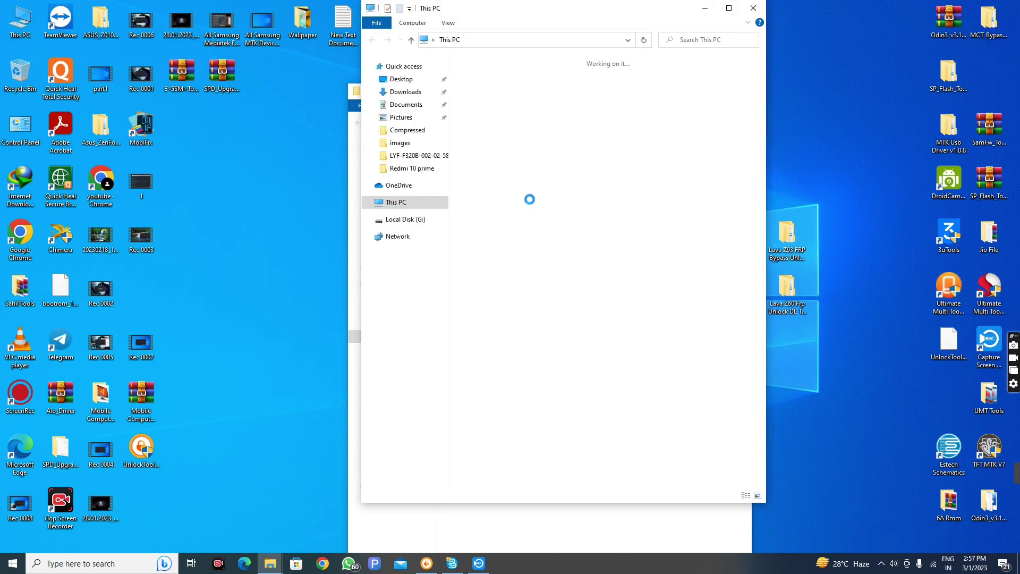
double_click(640, 222)
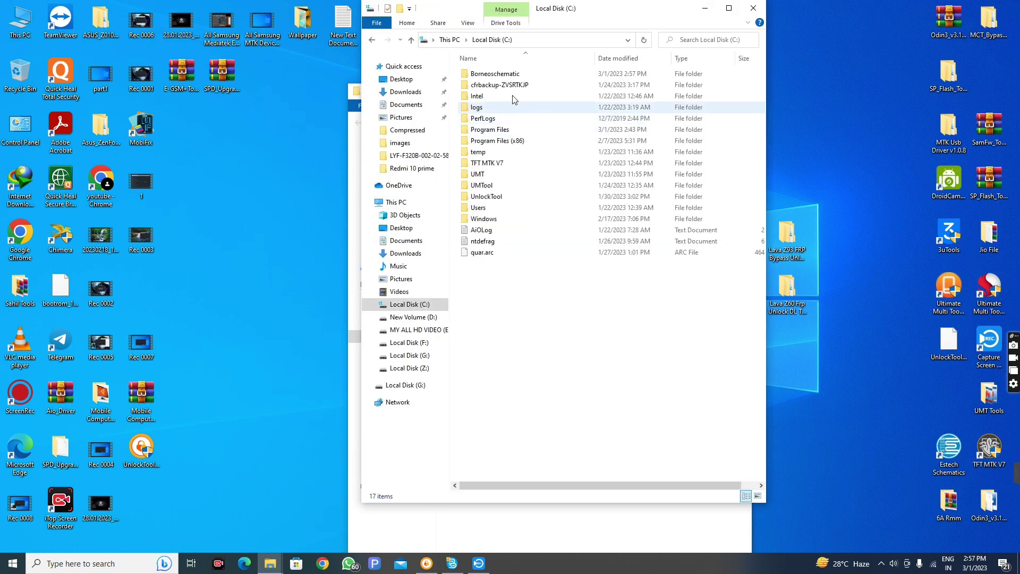
click(505, 74)
right_click(505, 74)
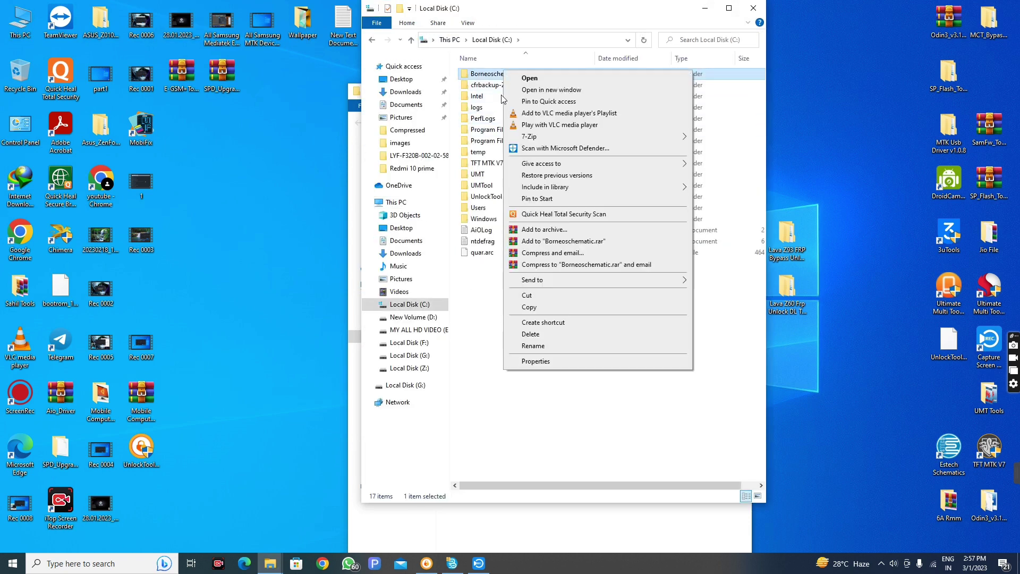
click(548, 333)
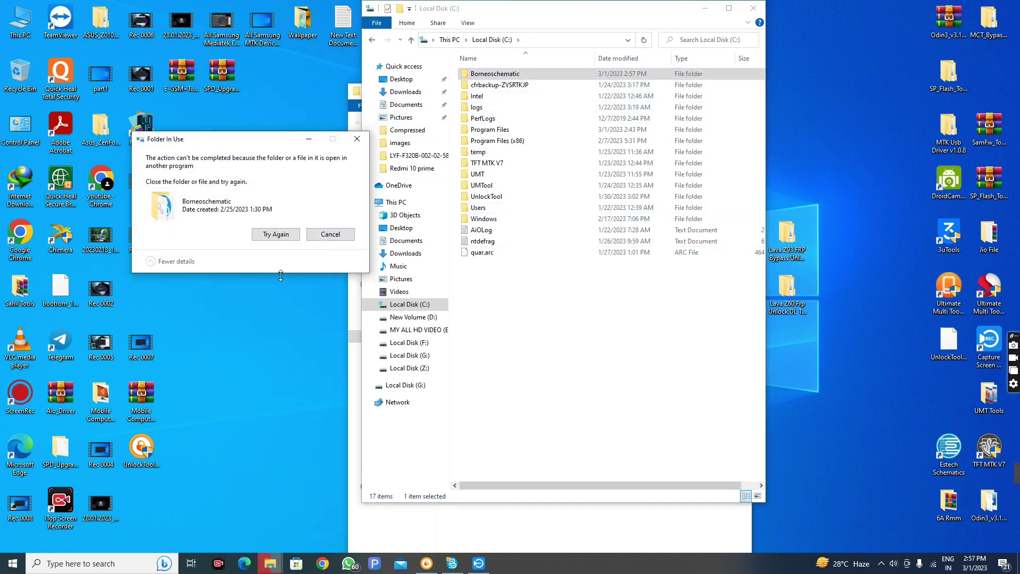
click(275, 235)
End the Borneo Flasher Indonesia (32 bit) task in Task Manager, and retry deleting the Borneoschematic folder
right_click(655, 562)
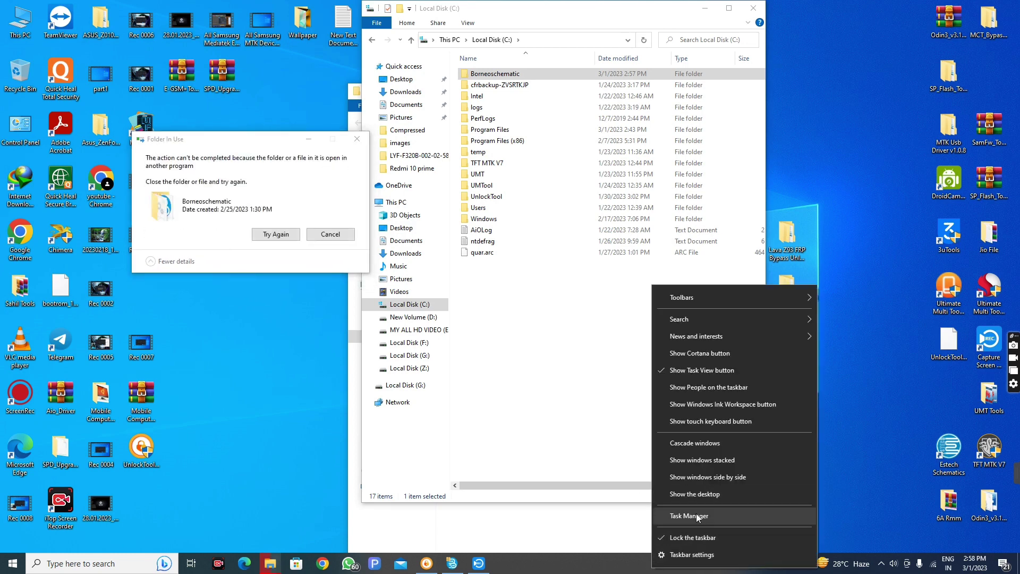
click(691, 515)
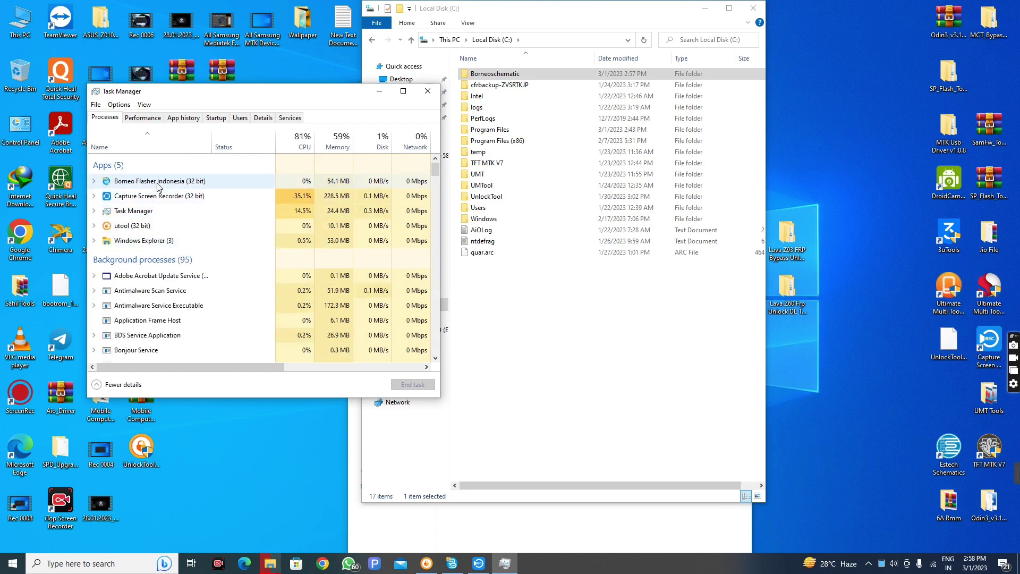
click(160, 182)
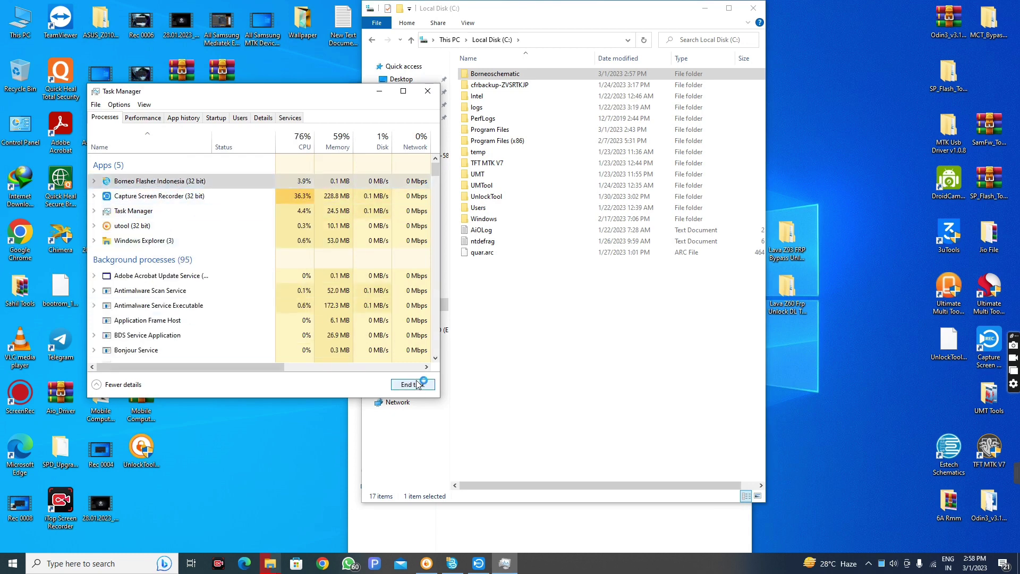
click(417, 386)
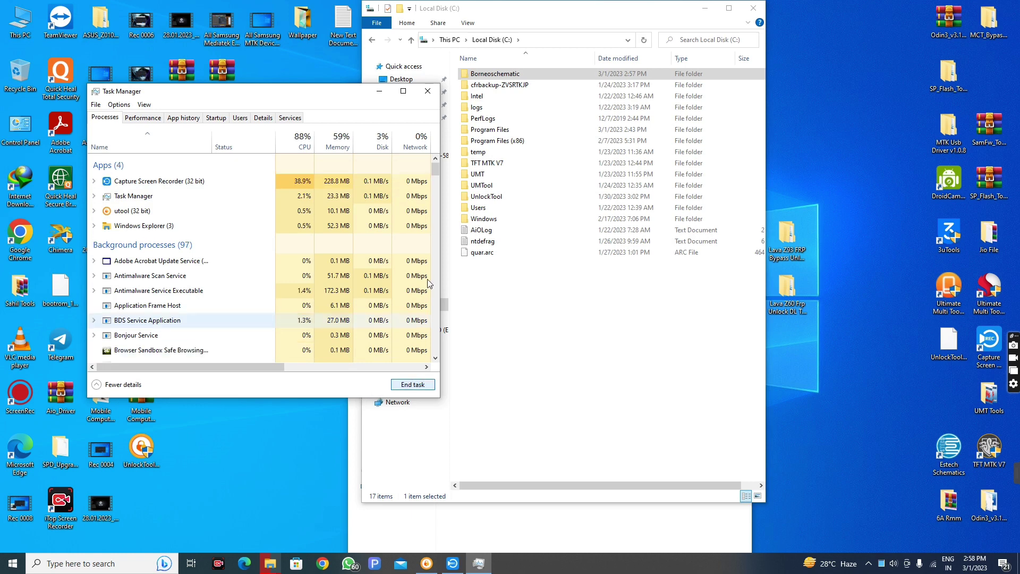
click(428, 91)
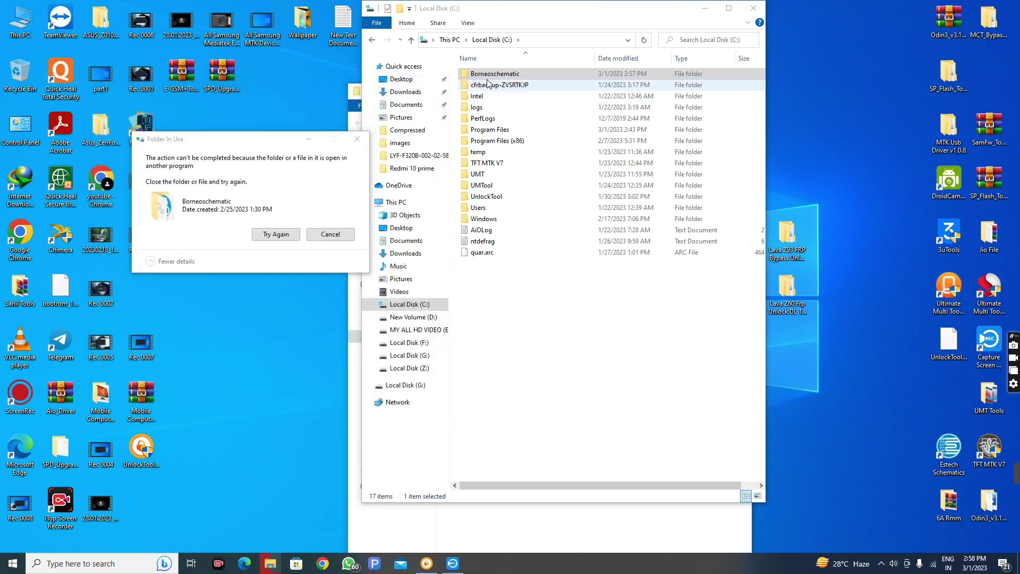
click(291, 236)
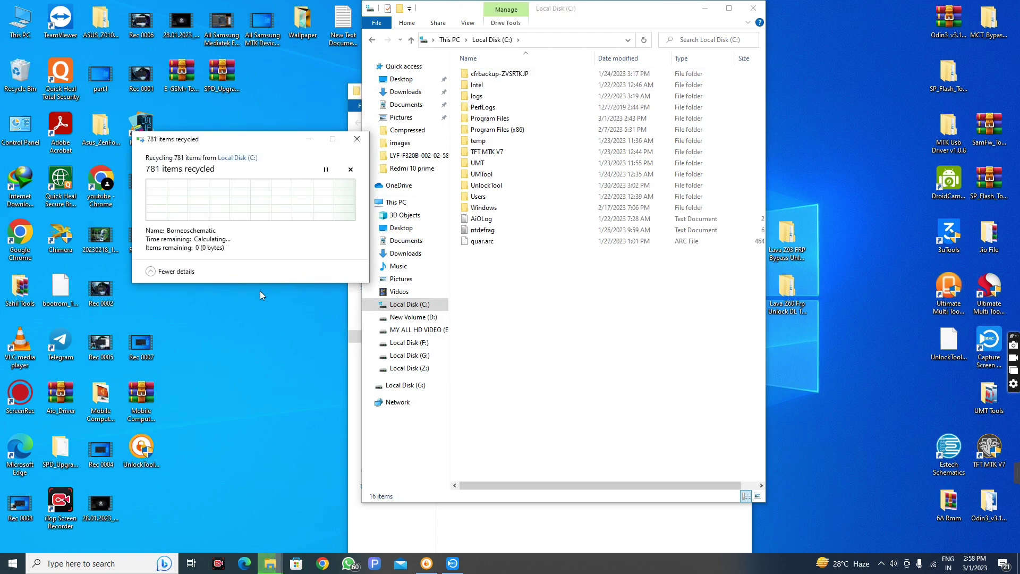
Empty the Recycle Bin permanently and close the Local Disk (C:) window
right_click(38, 83)
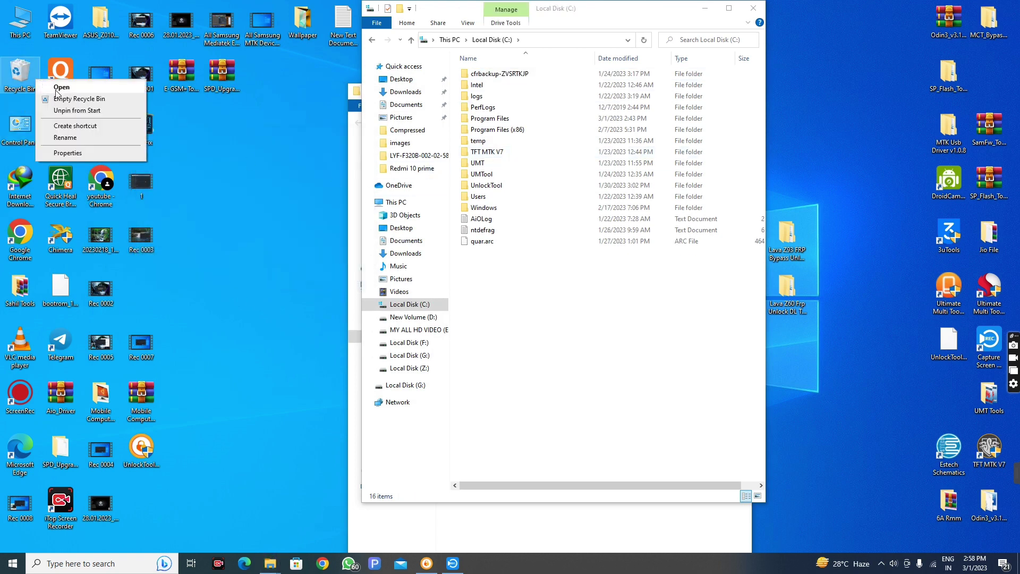
click(69, 101)
click(553, 318)
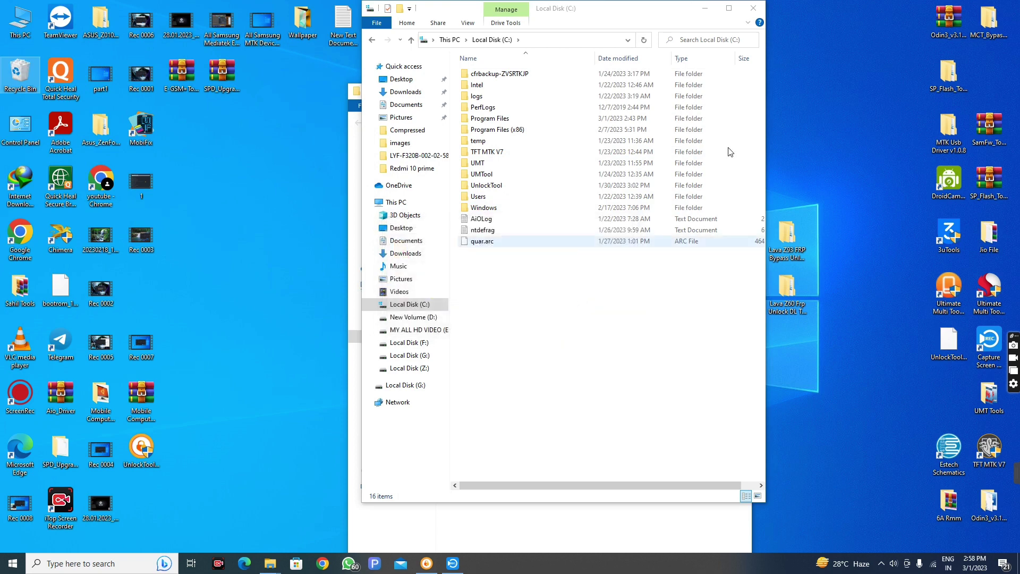
click(756, 7)
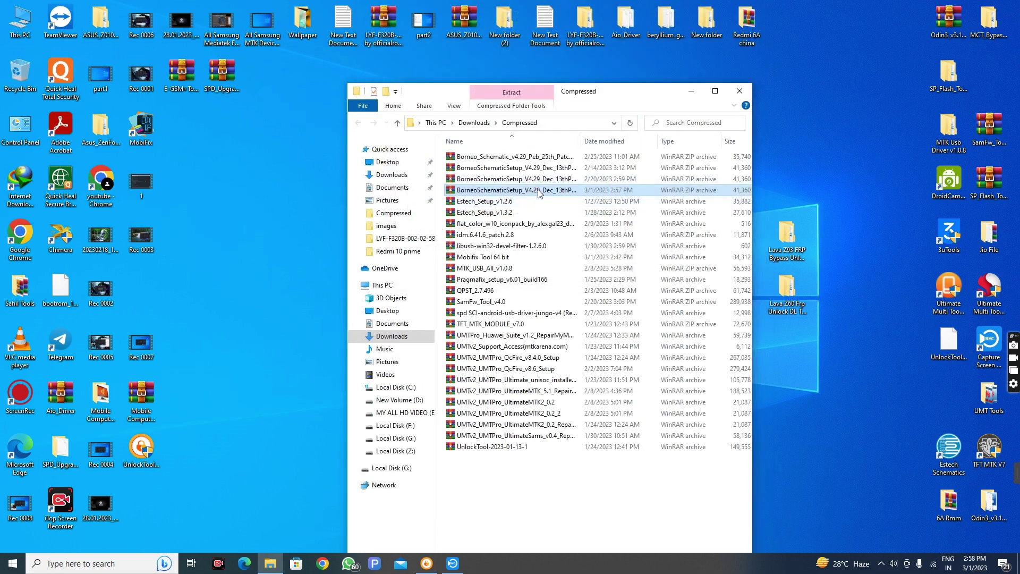
Open the archive BorneoSchematicSetup_V4.29_Dec_13thPatch(13.12)_3.zip, run the setup application inside it, and allow it to make changes
double_click(622, 179)
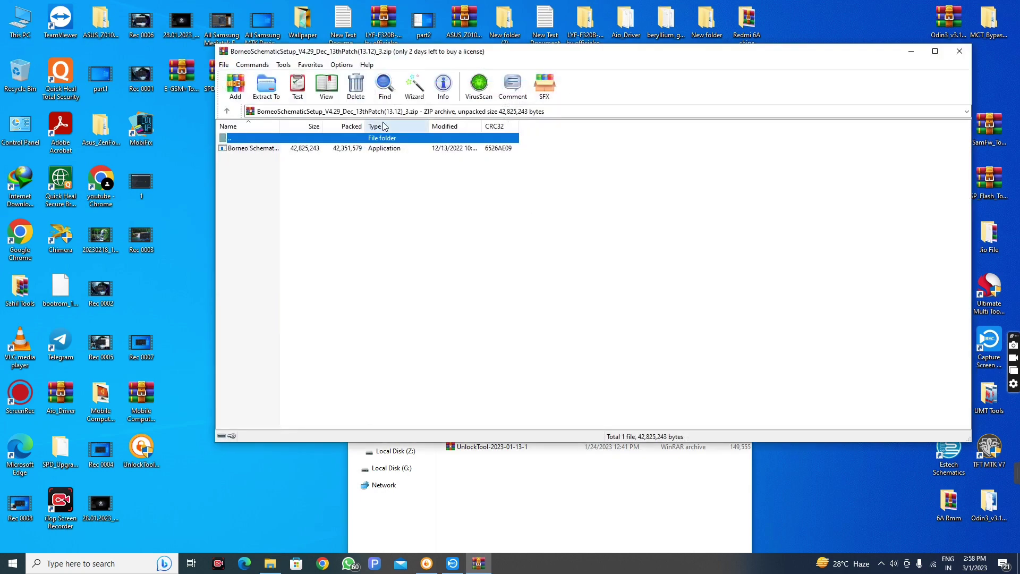
double_click(343, 148)
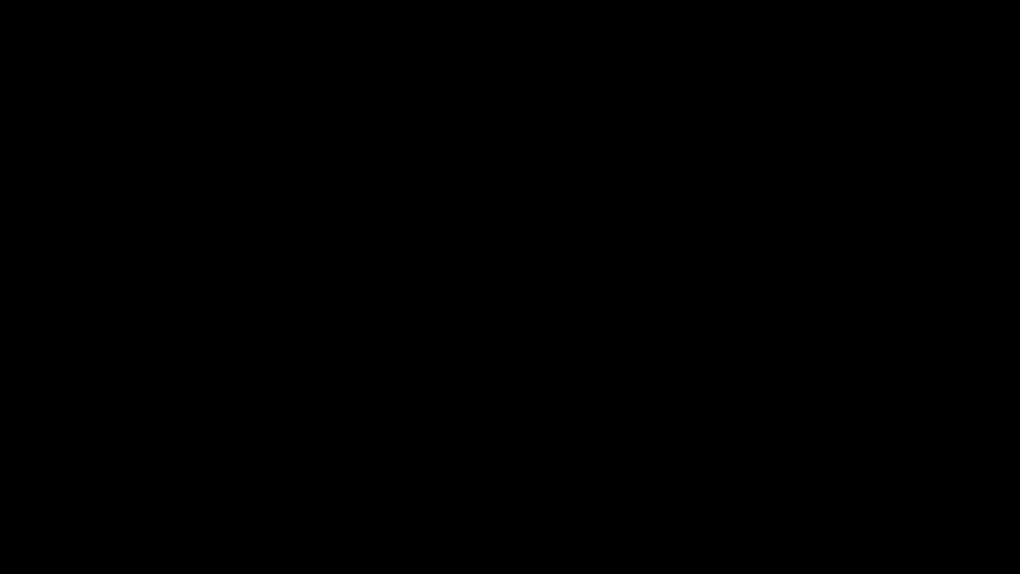
click(453, 354)
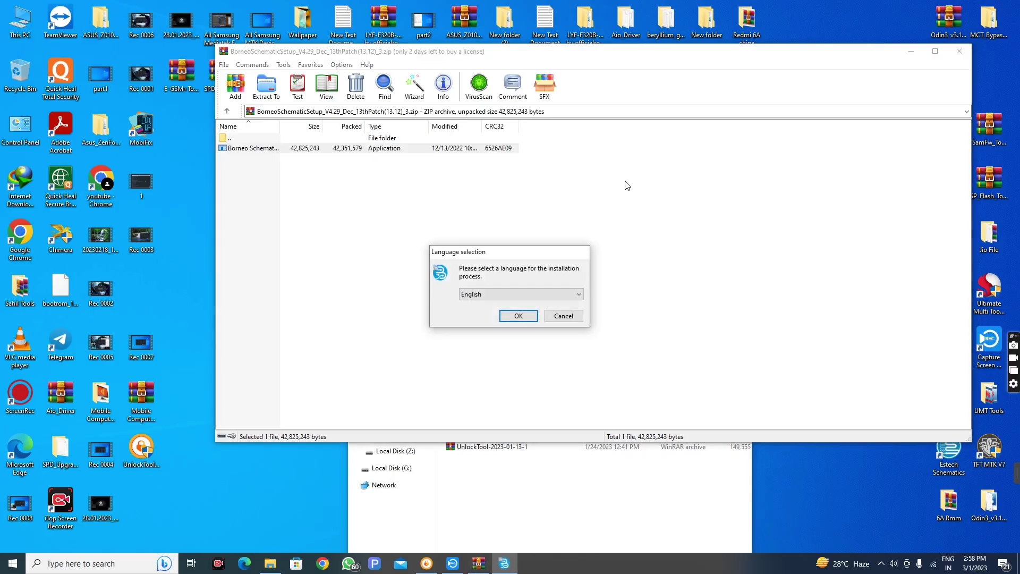
Install Borneo Schematics in English with a desktop icon, finish with the launch option enabled, and close the archive window
click(526, 315)
click(569, 377)
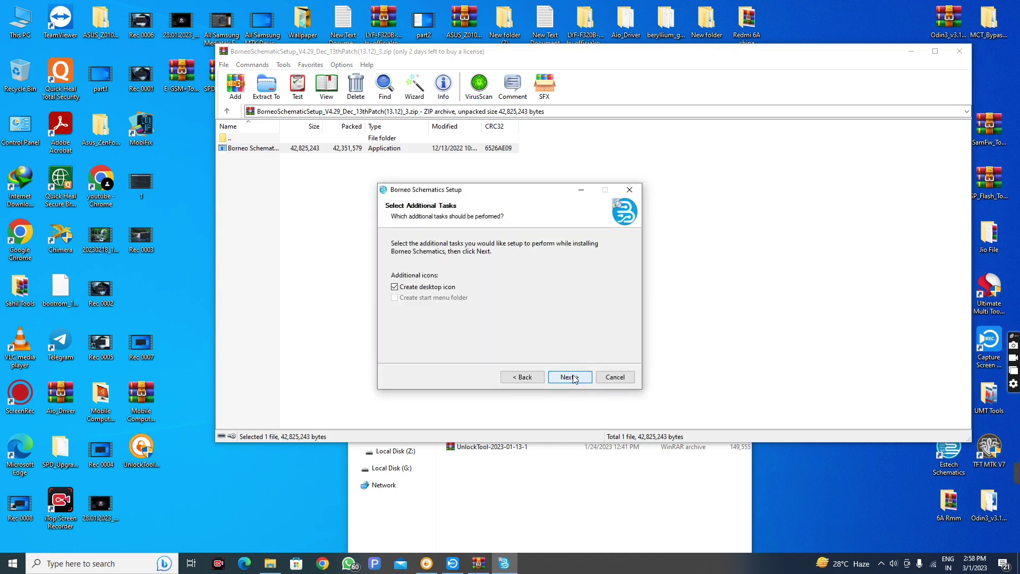
click(572, 378)
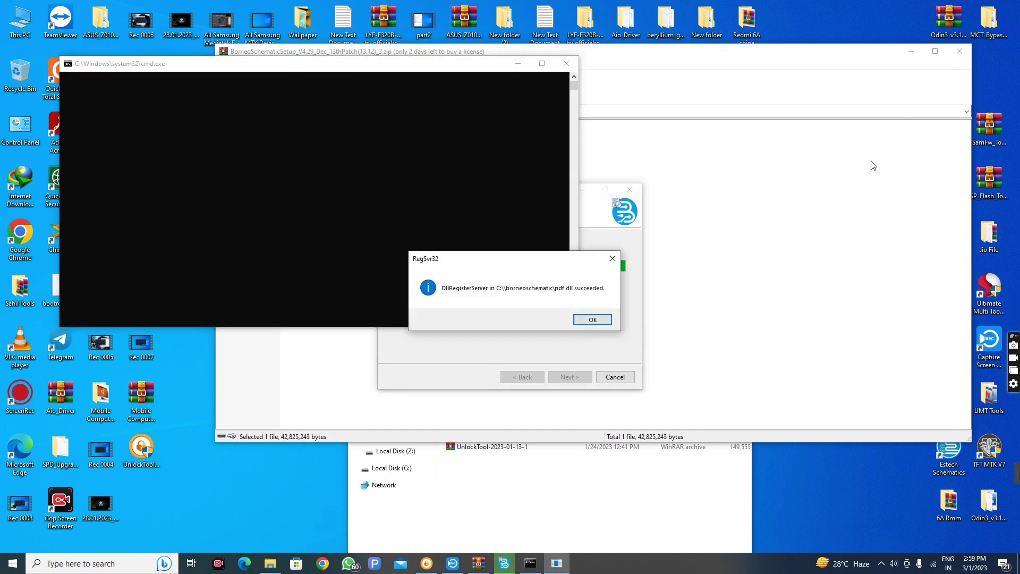
click(591, 321)
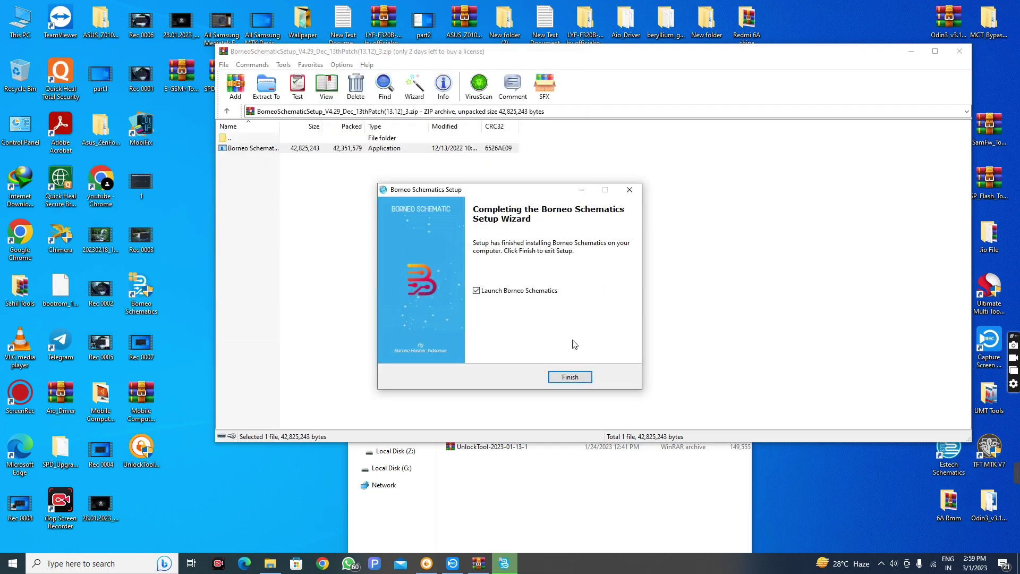
click(571, 374)
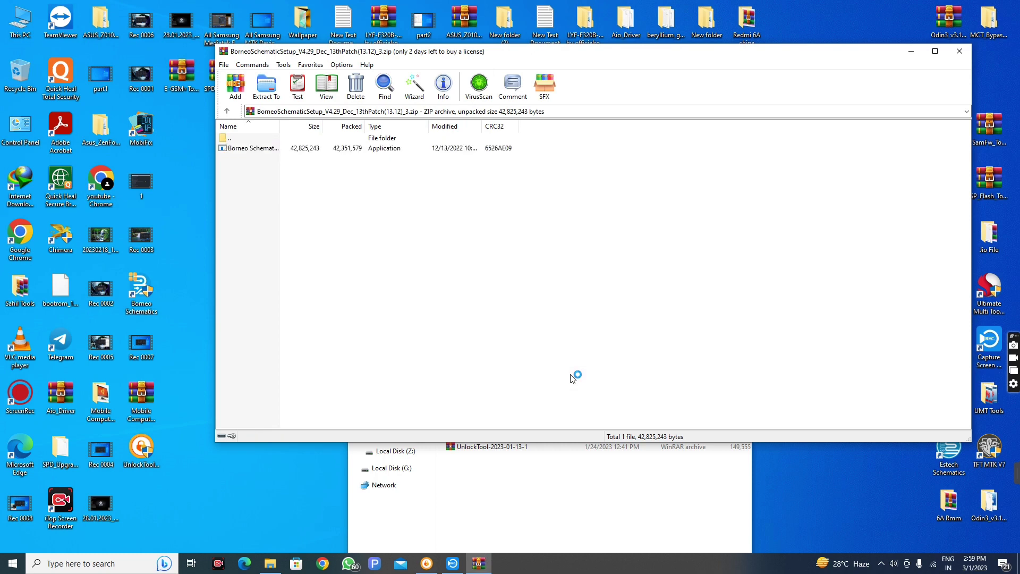
click(961, 56)
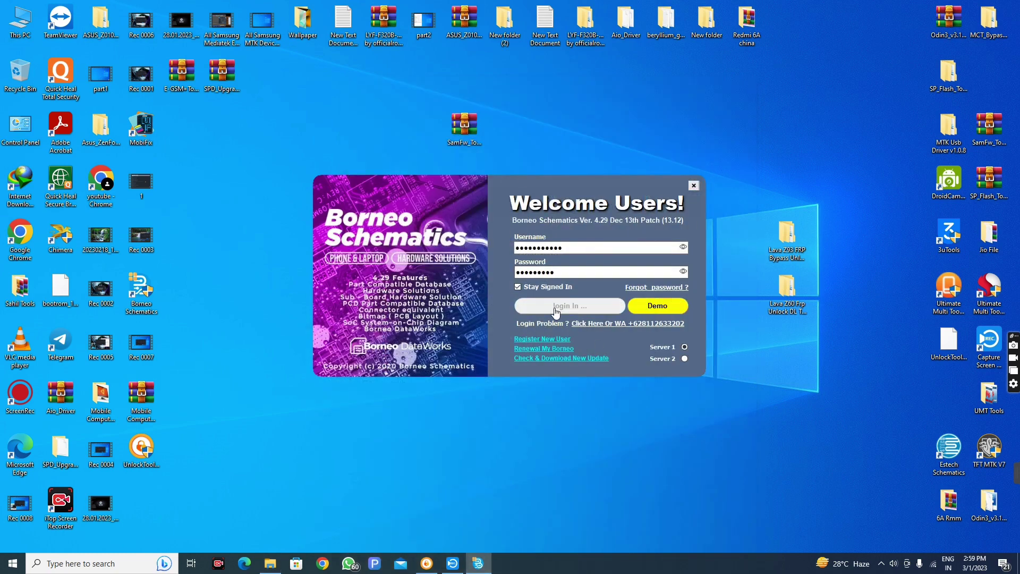
right_click(629, 136)
click(639, 162)
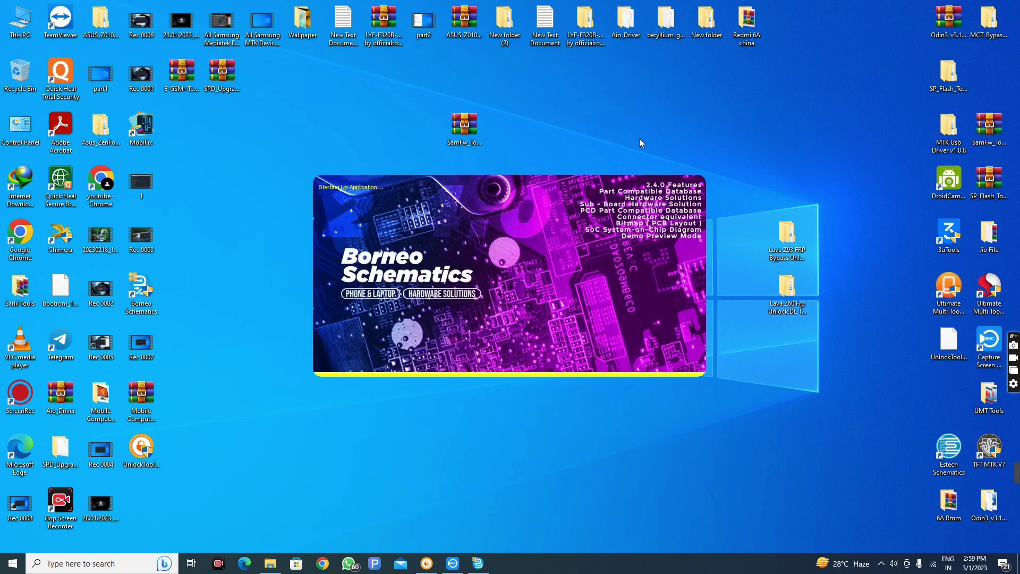
right_click(607, 111)
click(619, 140)
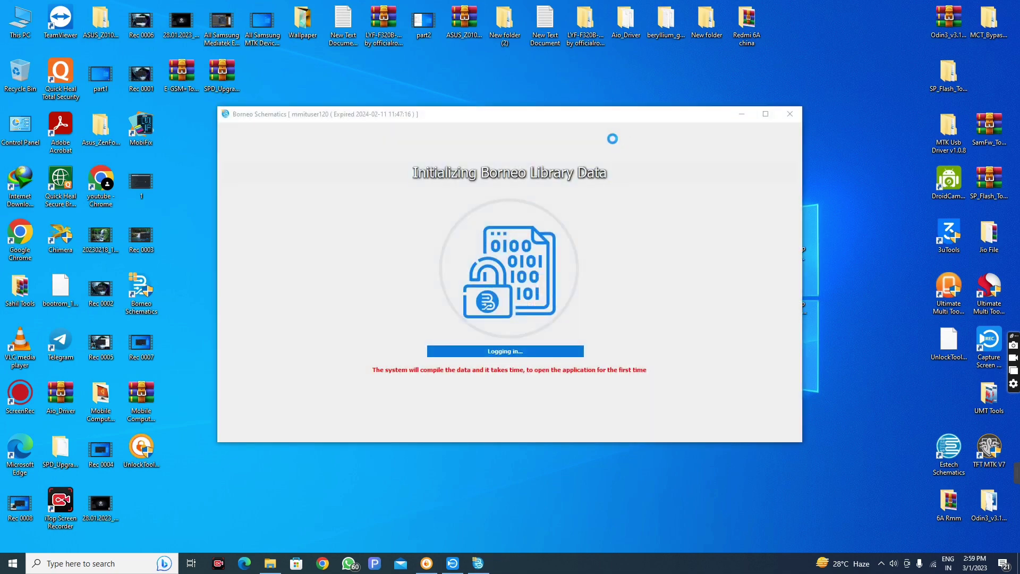
right_click(563, 71)
click(585, 102)
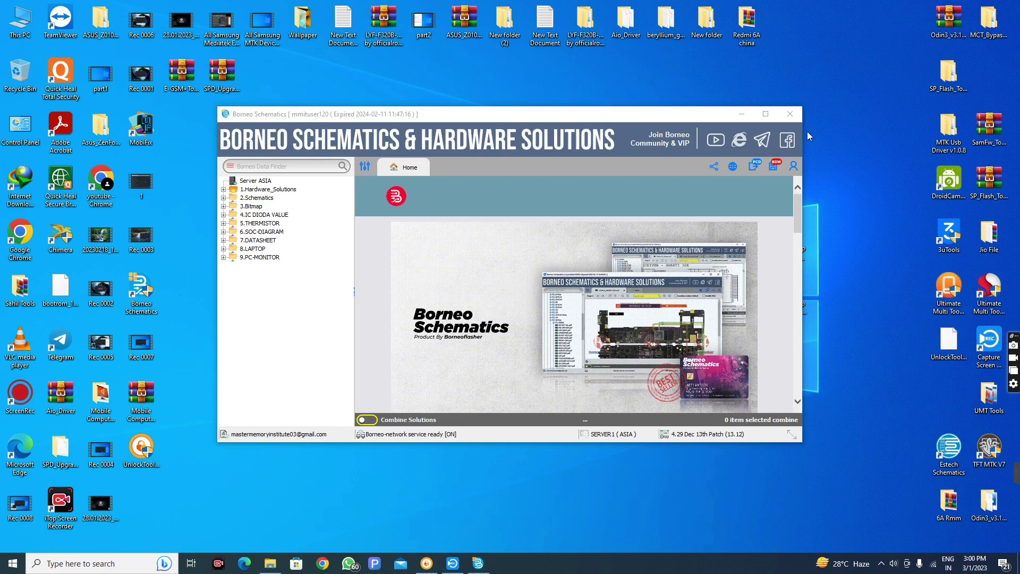
Maximize the Borneo Schematics window and look over the brand folders under 1.Hardware_Solutions, collapsing the category again
click(766, 113)
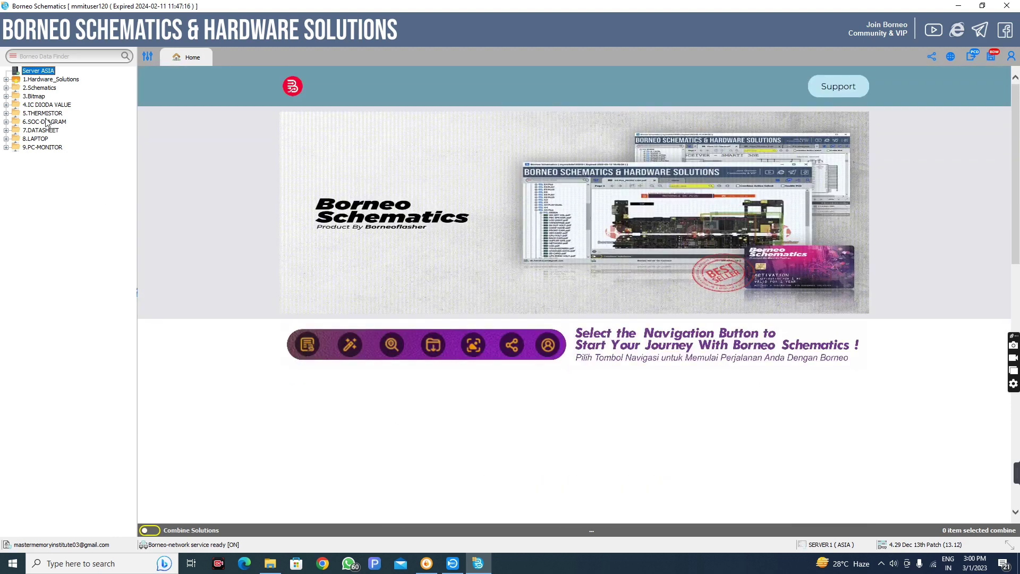
click(6, 80)
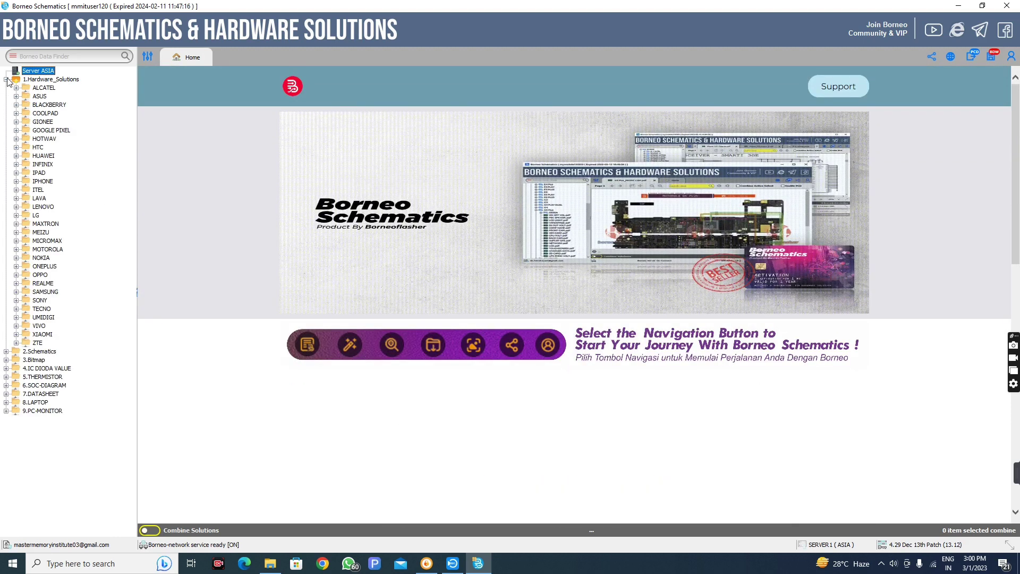
click(7, 80)
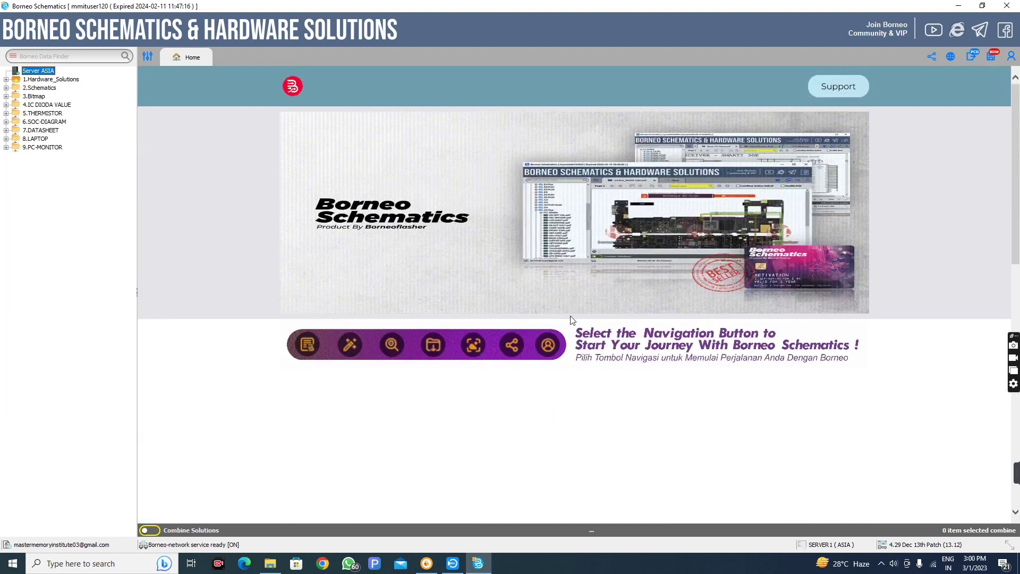
Examine the release dates and descriptions in the BRUTAL DAILY UPDATE table on the home page
scroll(730, 341, down, 10)
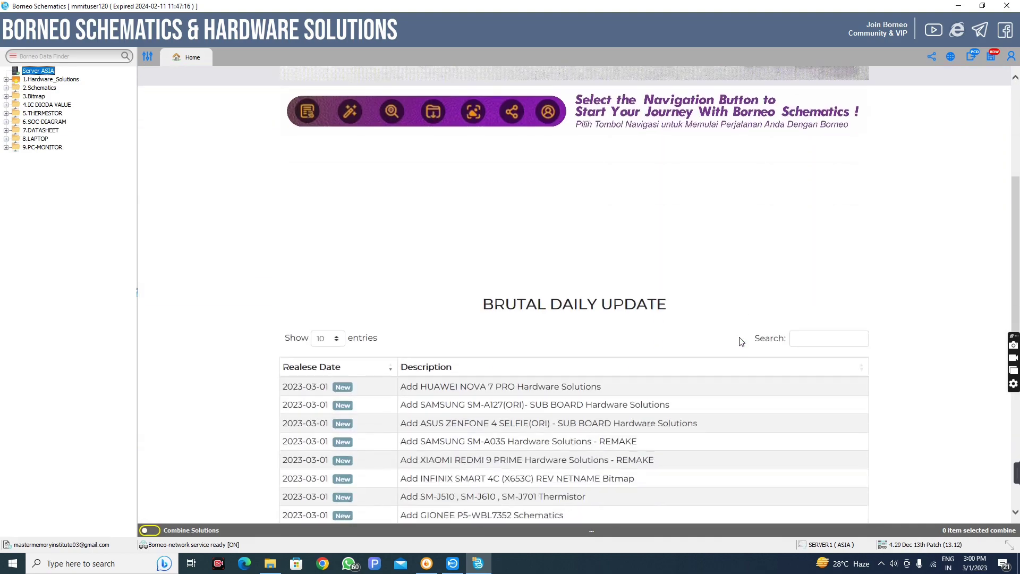
scroll(741, 341, up, 2)
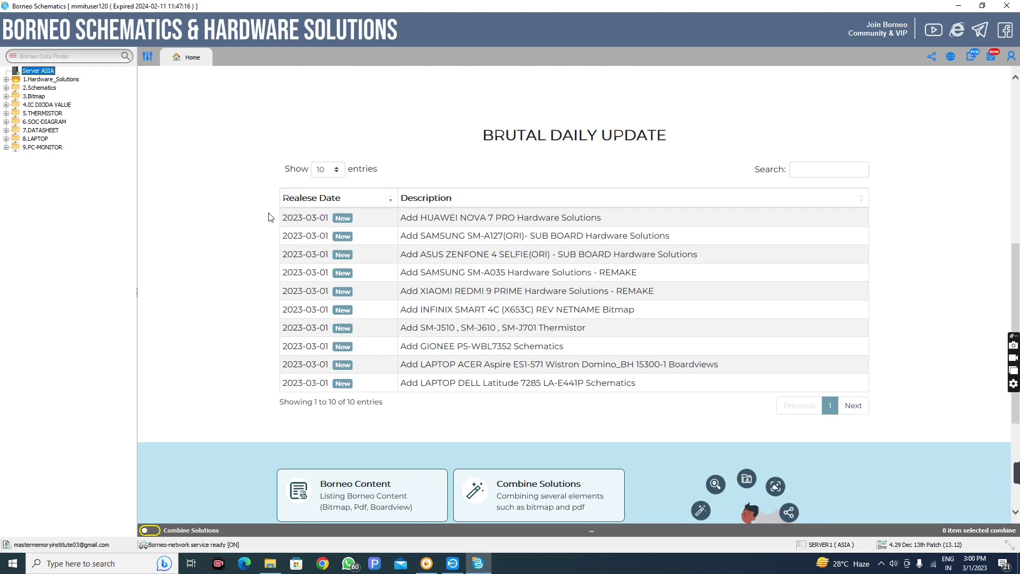
drag(268, 217, 639, 390)
click(200, 343)
scroll(198, 337, up, 5)
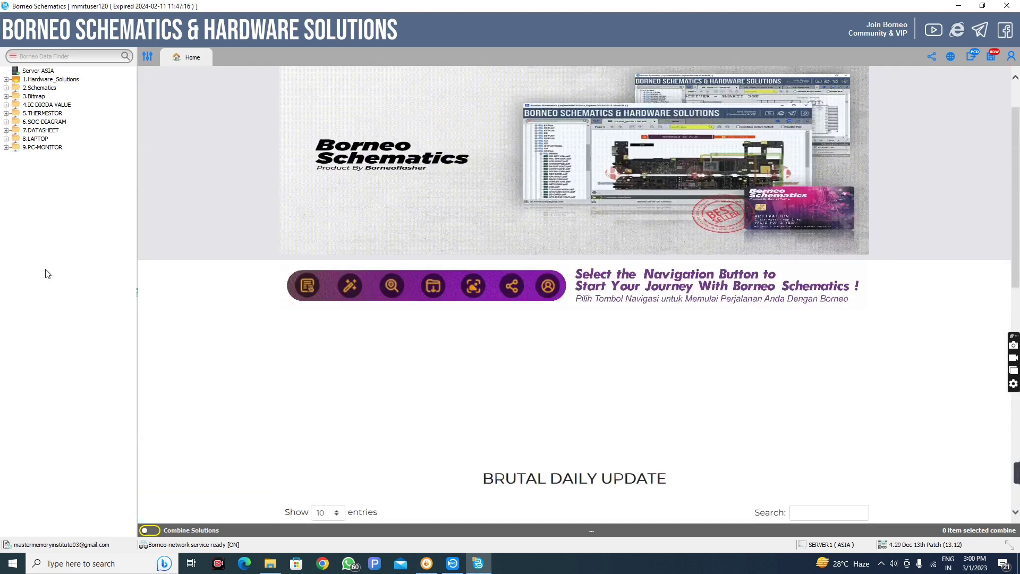
Look over the brand folders under 1.Hardware_Solutions and 2.Schematics in turn, collapsing each category again
click(6, 79)
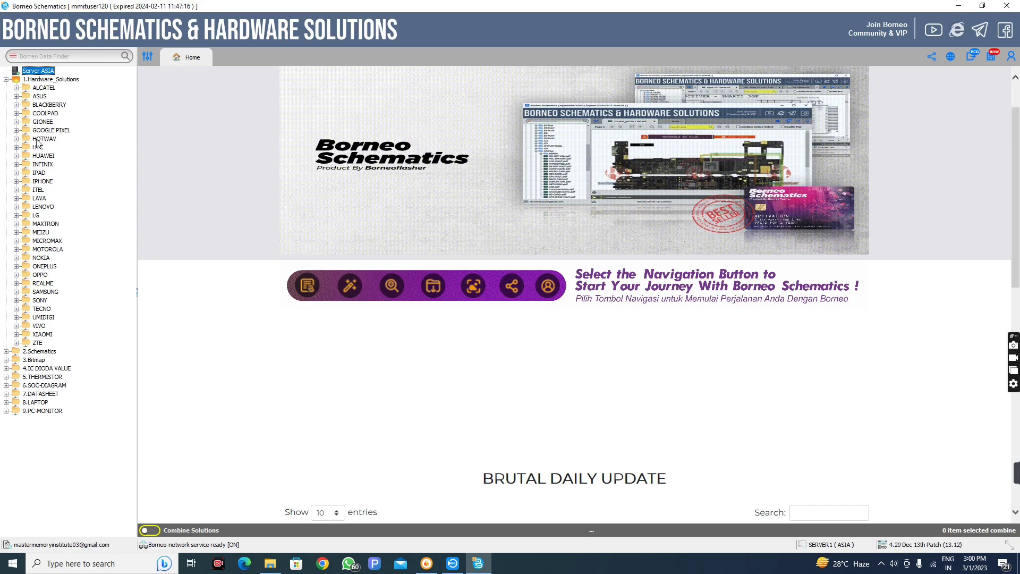
click(5, 80)
click(5, 88)
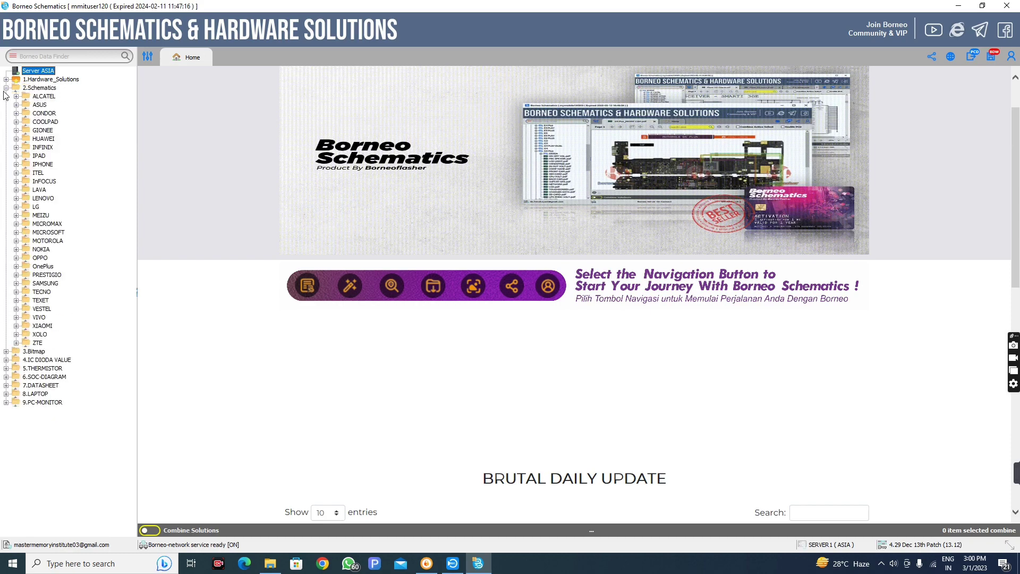
click(5, 88)
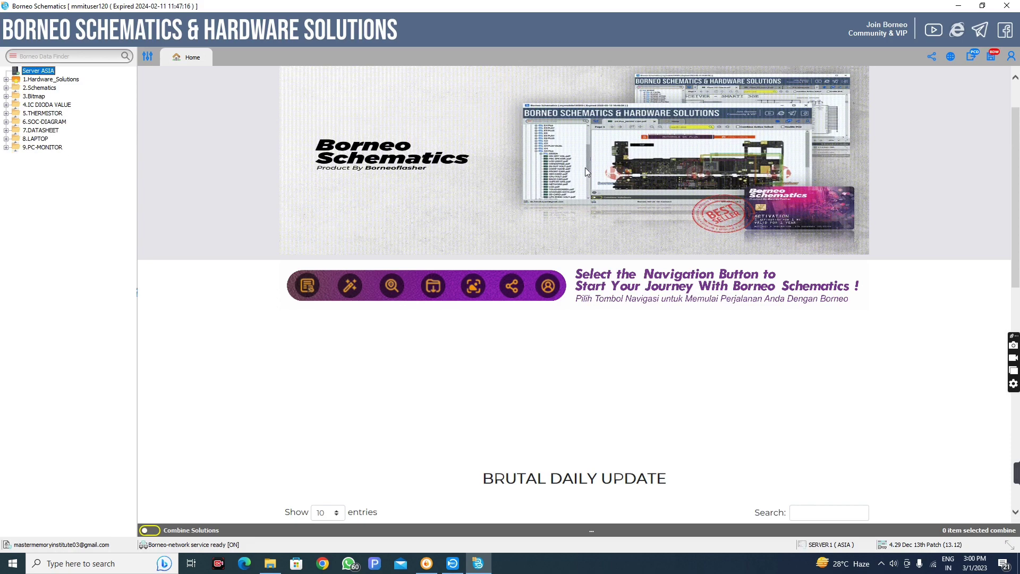
Look over the feature cards below the daily update table, from Borneo Content to Profil
scroll(585, 168, down, 10)
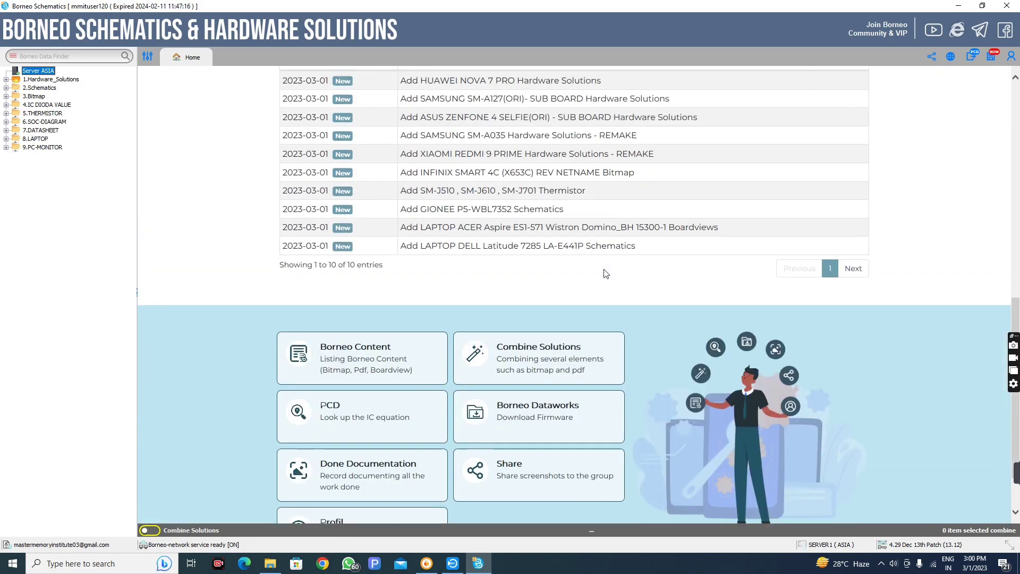
scroll(606, 274, down, 1)
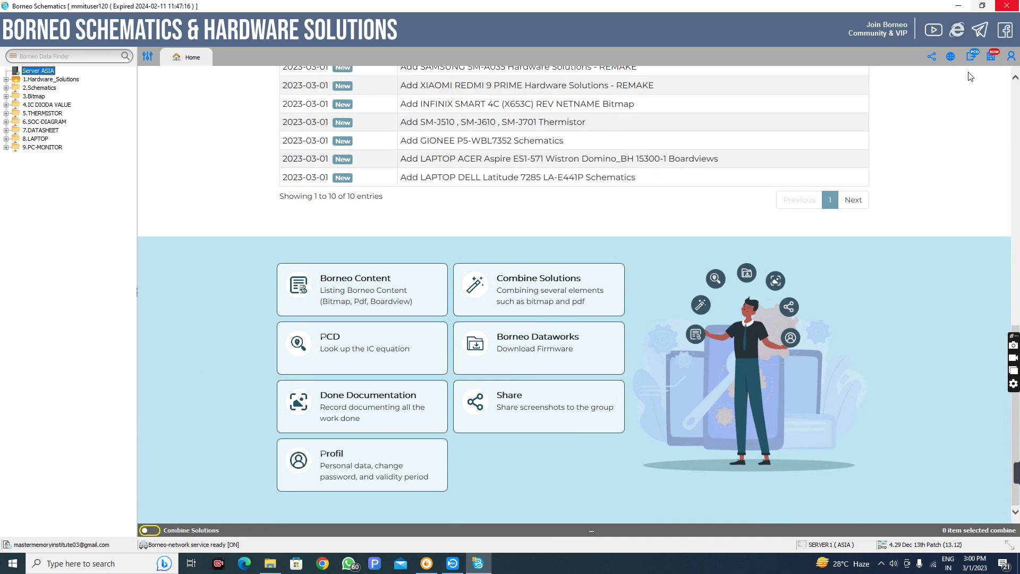
mouse_move(1017, 471)
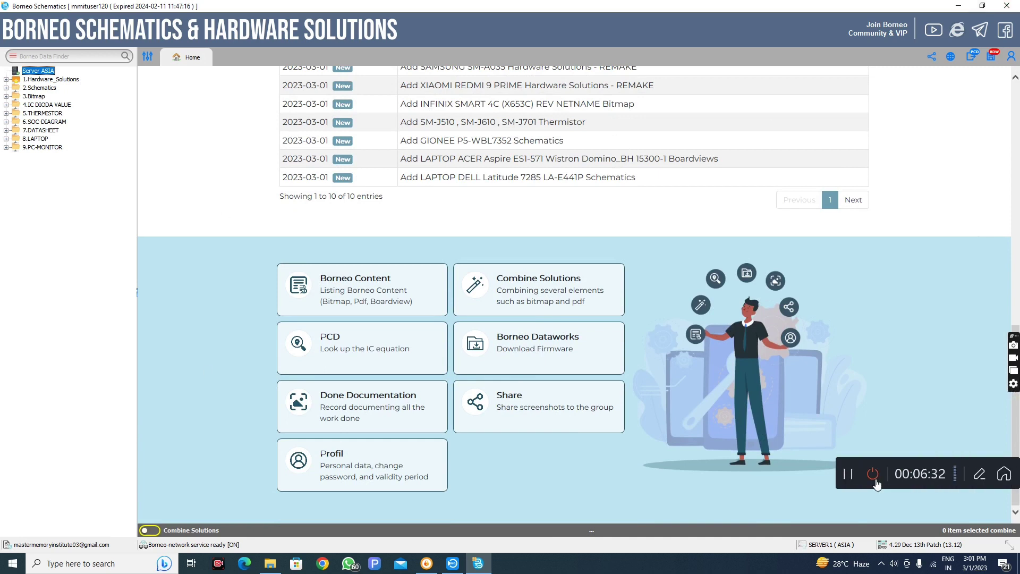